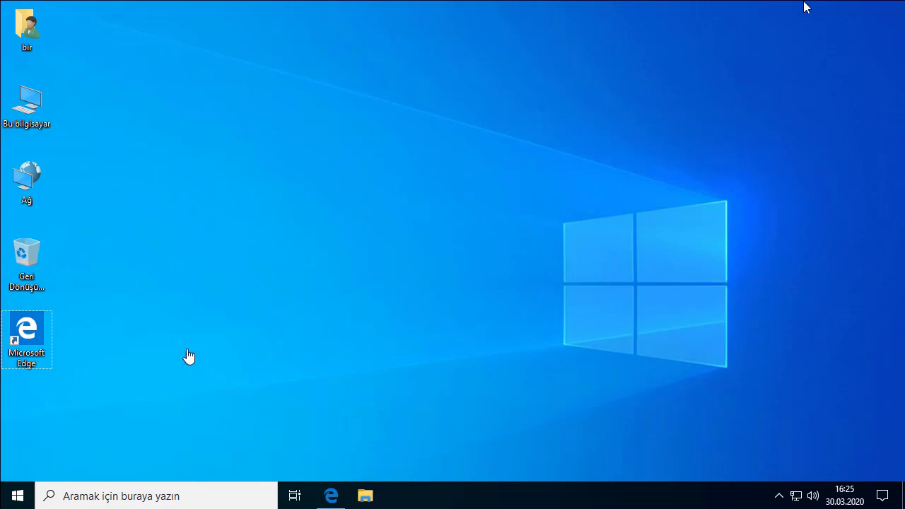
- Right-click the Start button to bring up the Win+X quick link menu
right_click(17, 499)
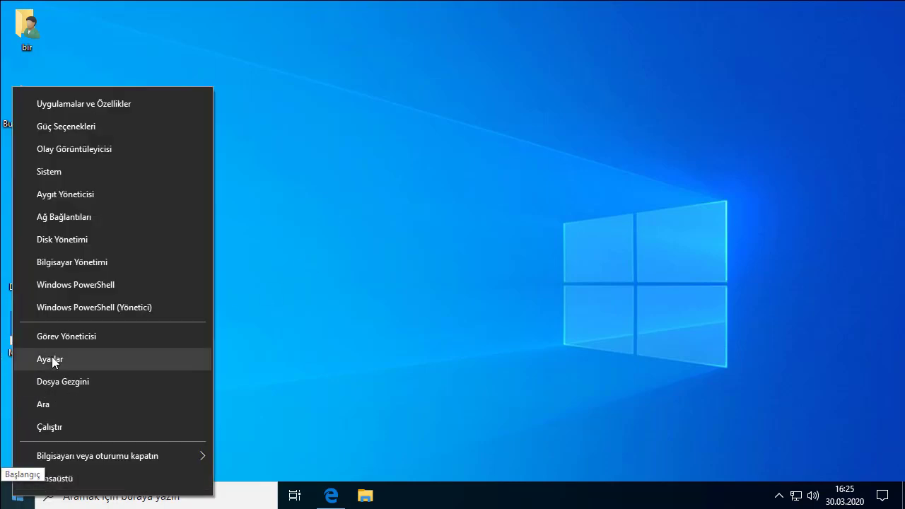
- Go to Ayarlar > Hesaplar and show the Aile ve diğer kullanıcılar page
click(109, 361)
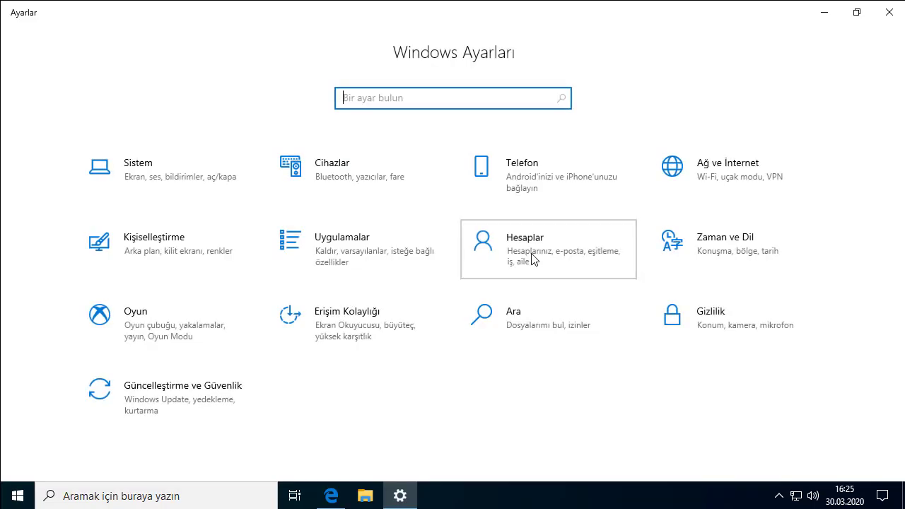
click(532, 259)
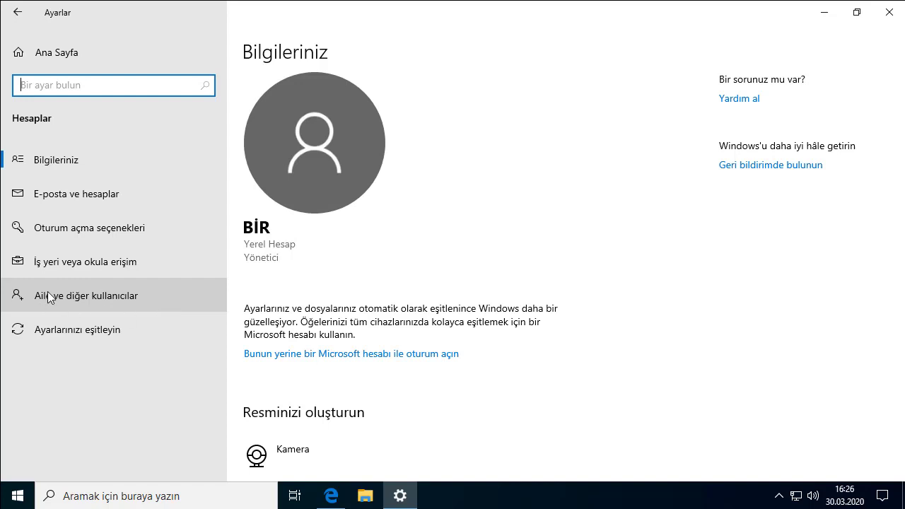
click(161, 297)
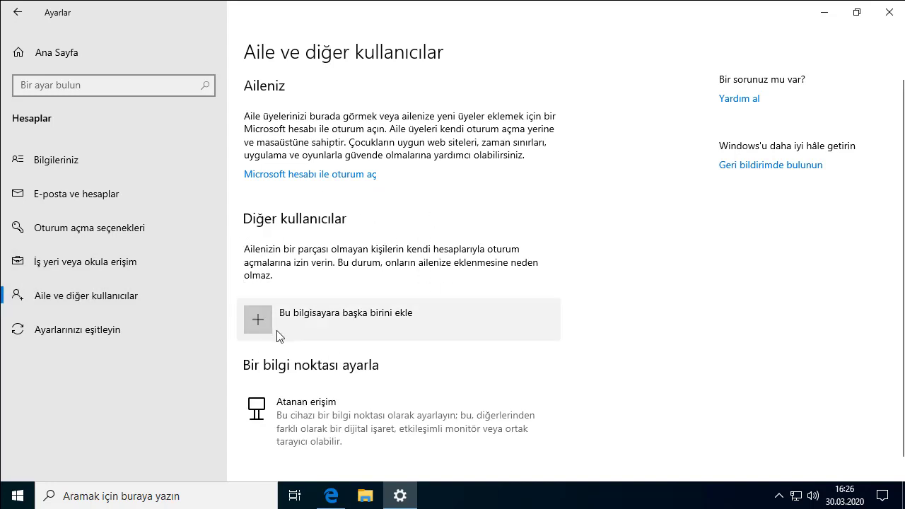
- Add another person without sign-in info, choosing a user without a Microsoft account
click(434, 321)
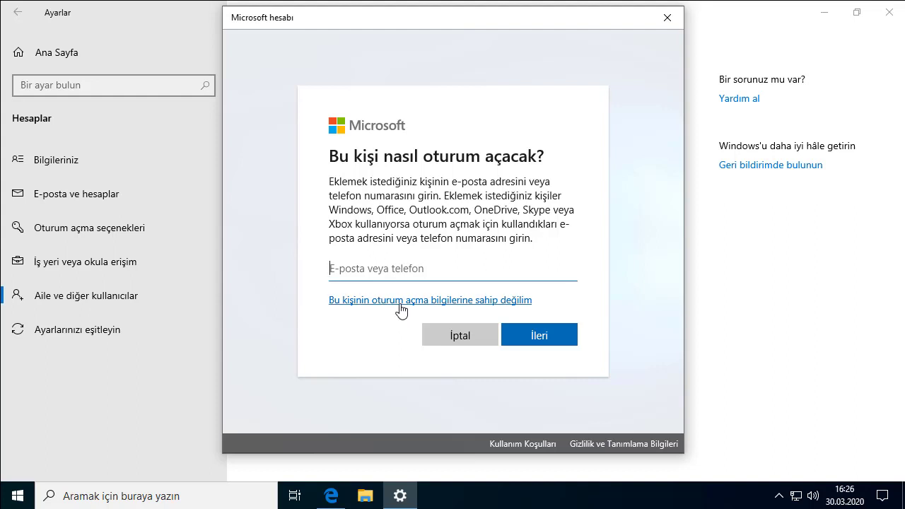
click(503, 301)
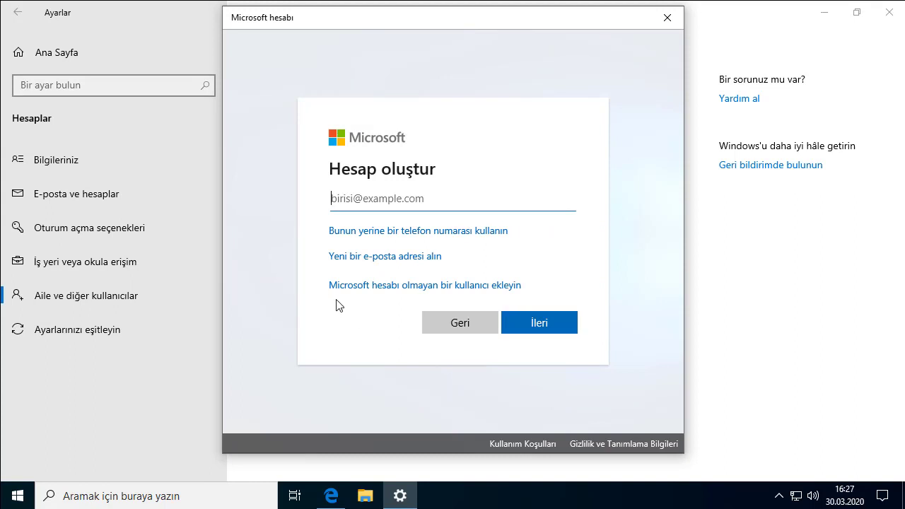
click(425, 287)
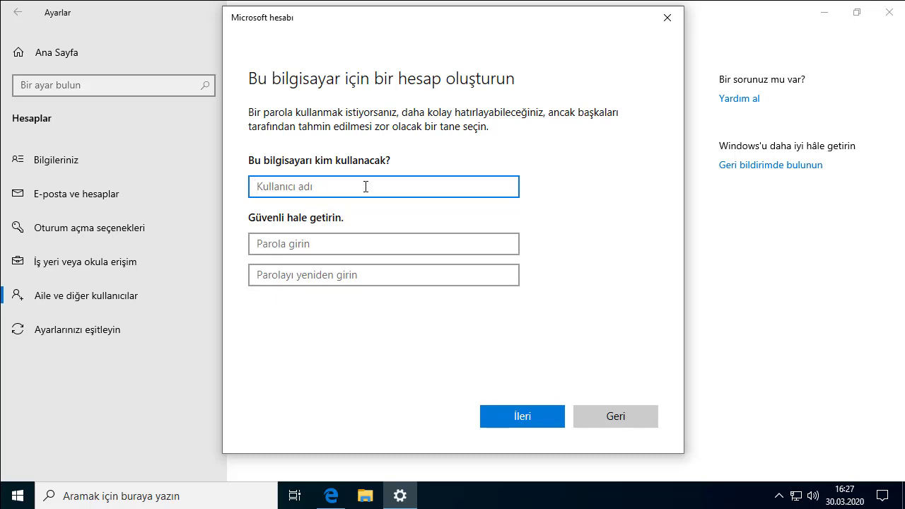
- Enter the user name iki and type the account password twice
text(iki)
key(ctrl+a)
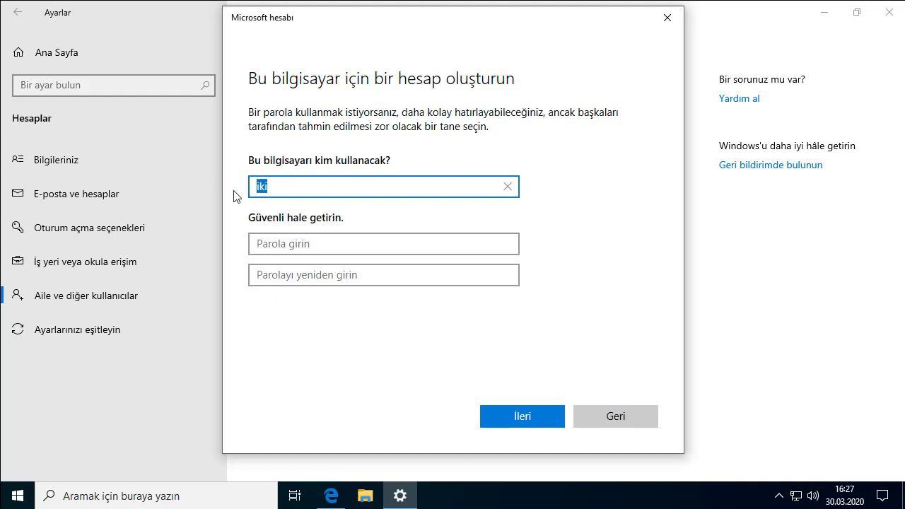
text(iki)
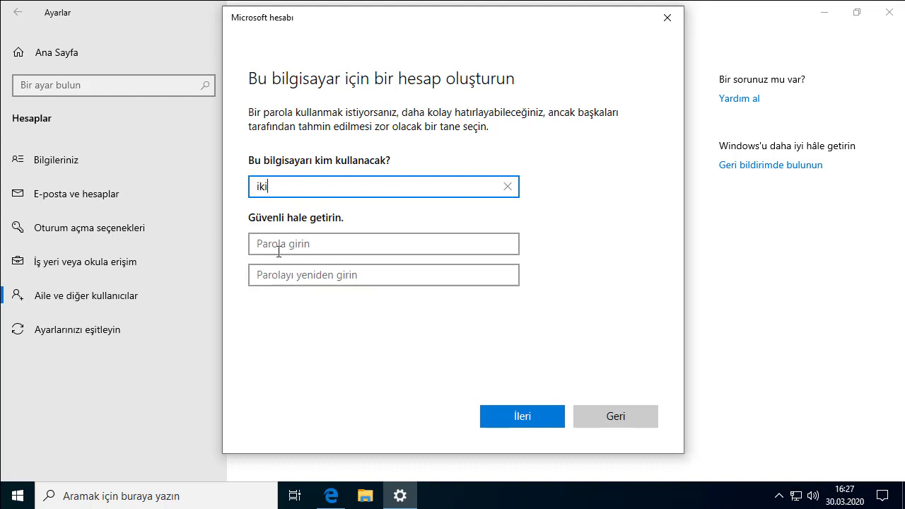
click(279, 251)
text(••••••)
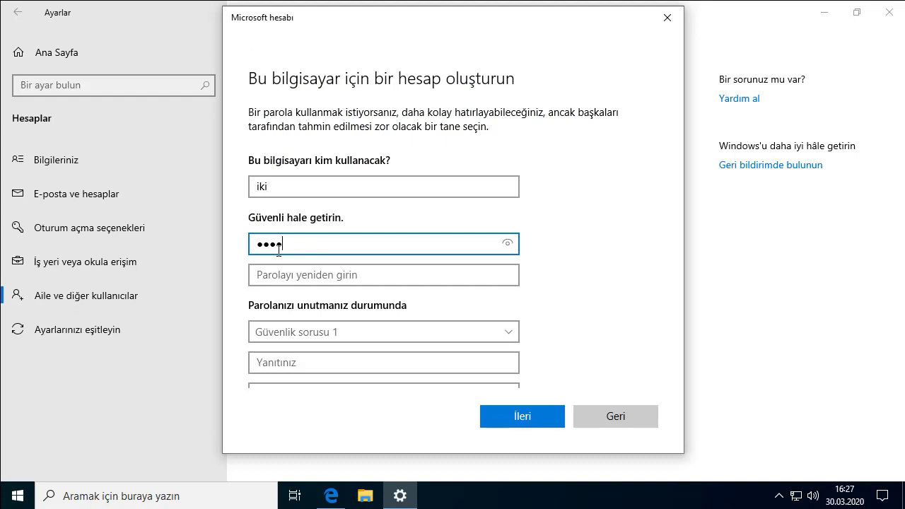
click(396, 277)
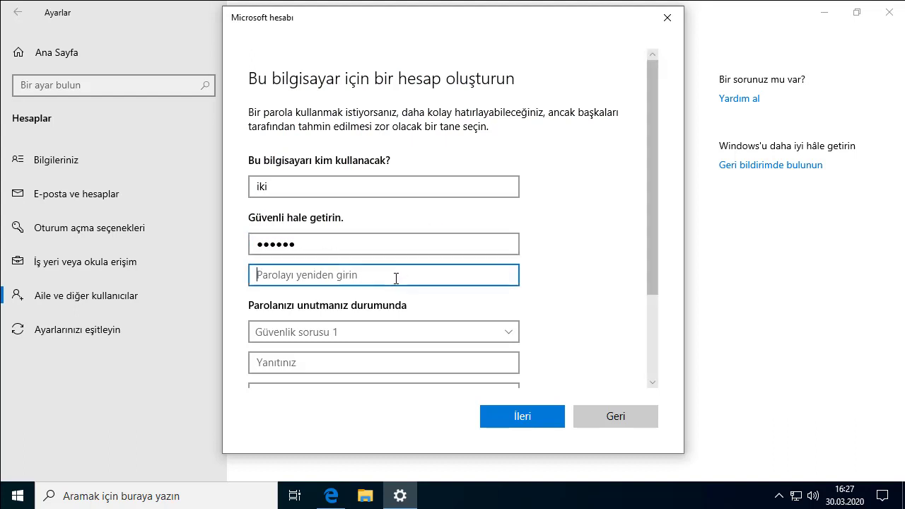
text(••••••)
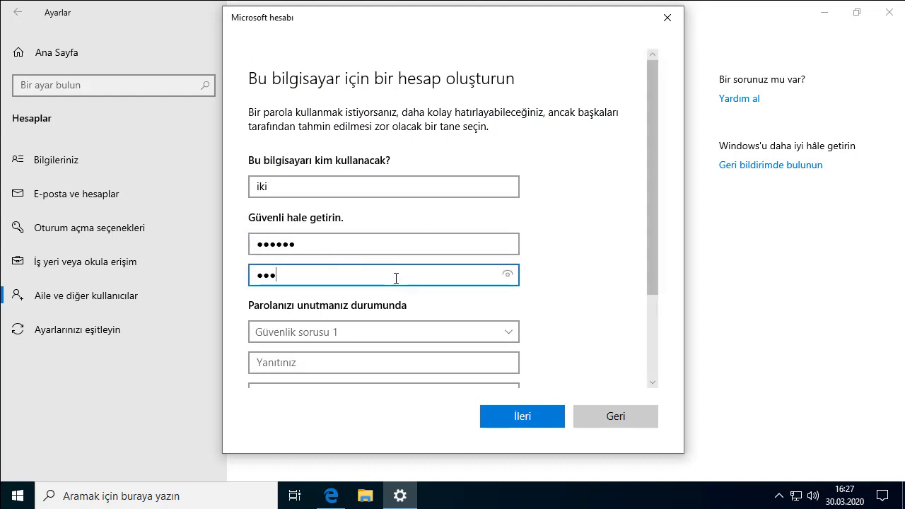
scroll(389, 283, down, 3)
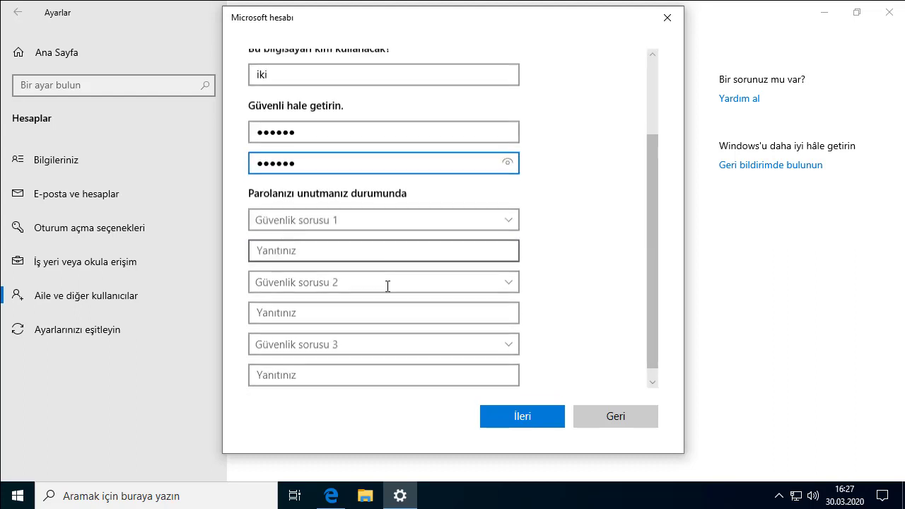
click(339, 214)
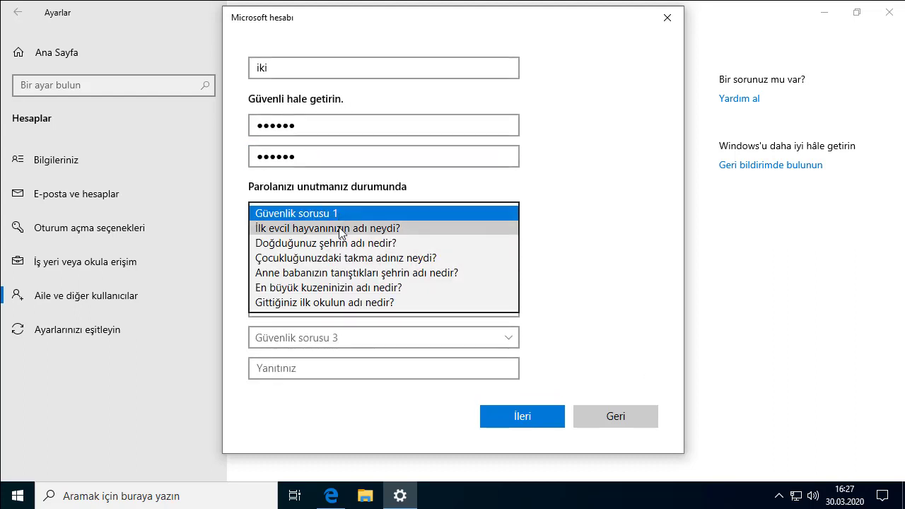
click(340, 228)
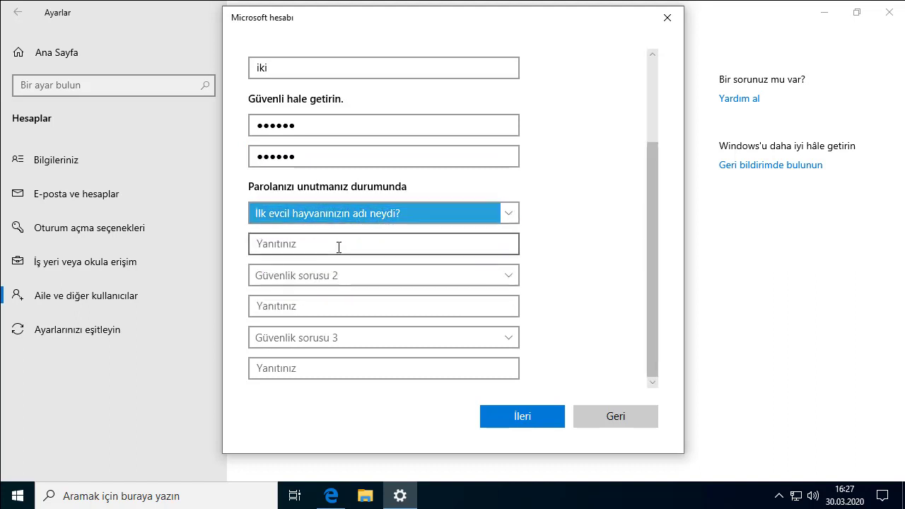
click(339, 247)
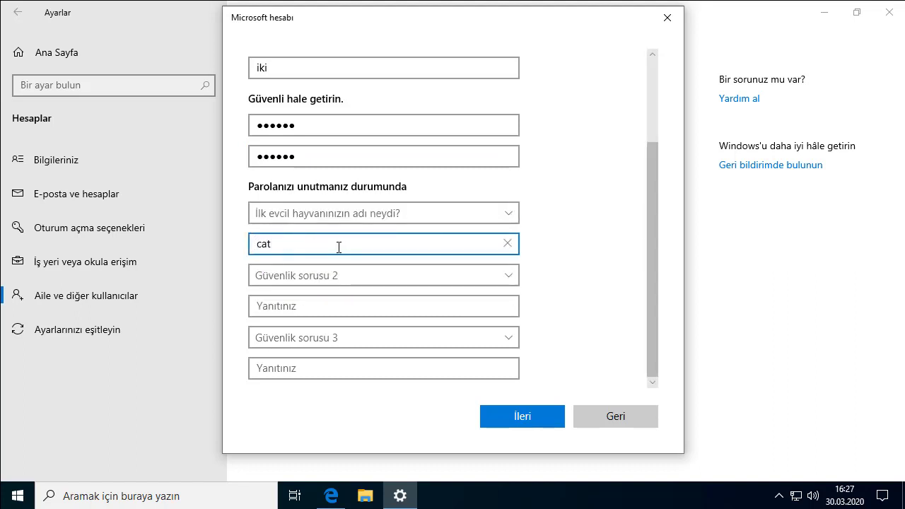
click(327, 275)
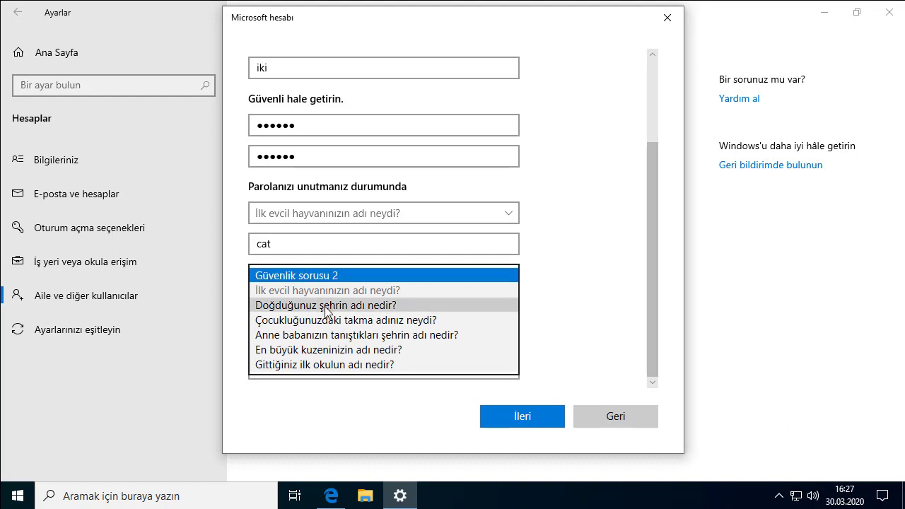
click(327, 308)
click(326, 306)
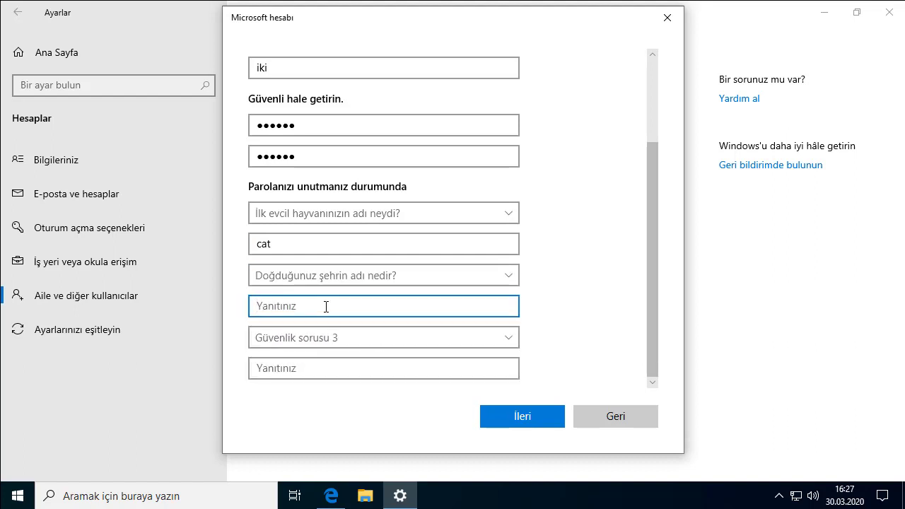
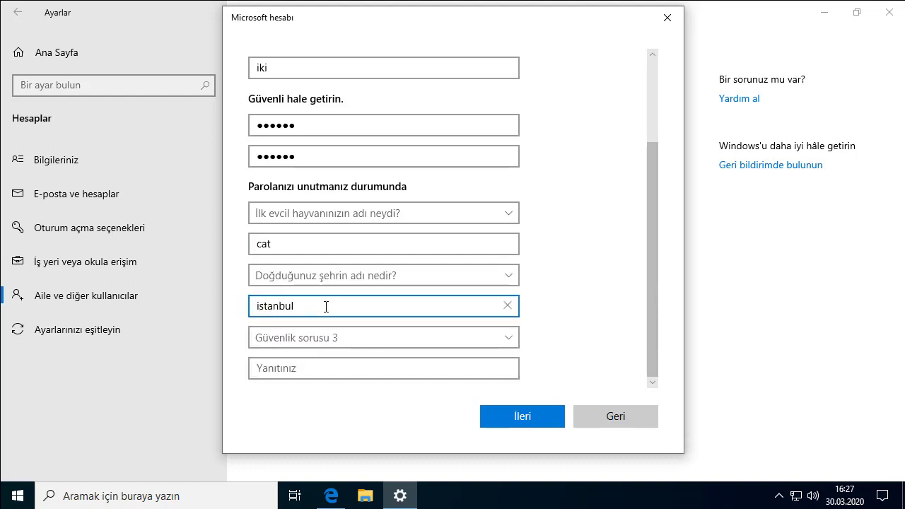
click(386, 338)
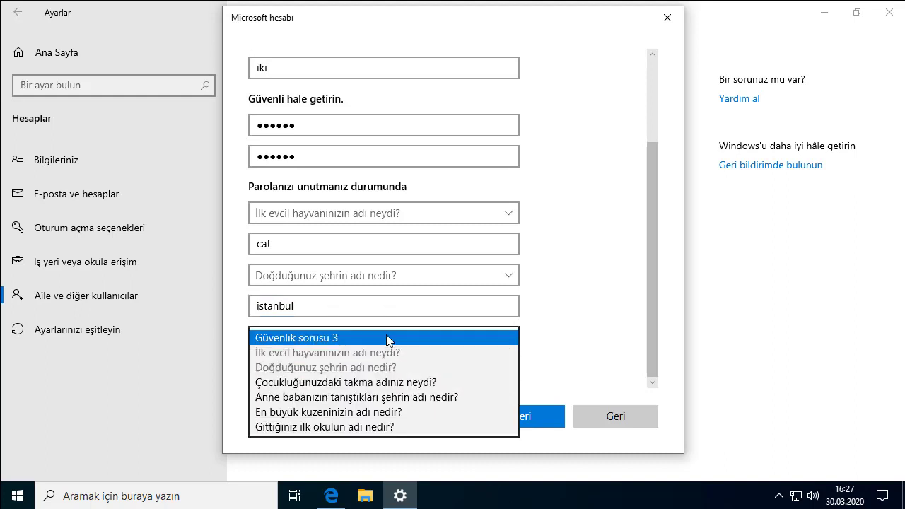
click(388, 401)
click(359, 363)
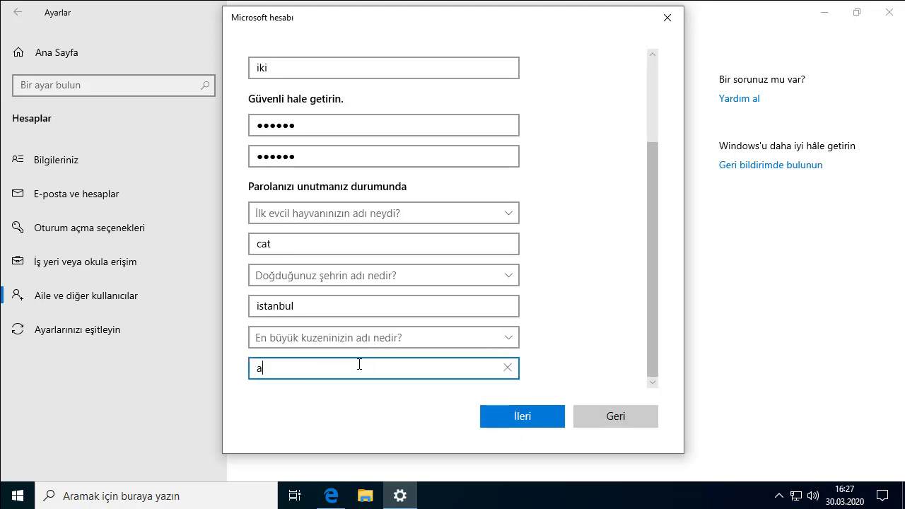
click(593, 351)
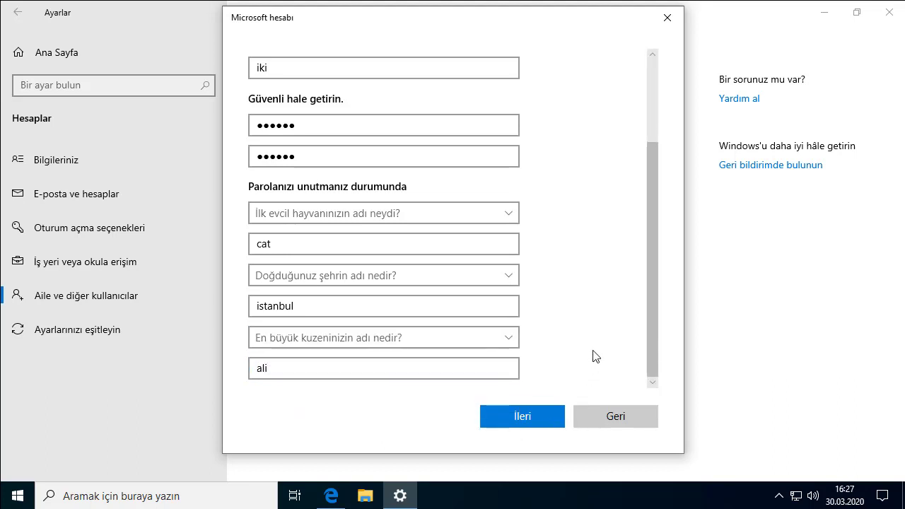
click(544, 415)
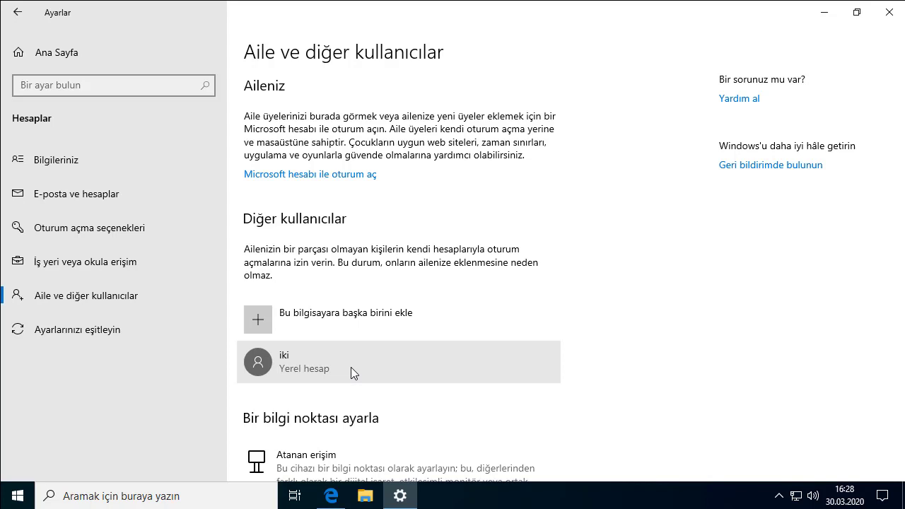
- Pick Yönetici for iki's account type, then cancel the change and close Settings
click(369, 362)
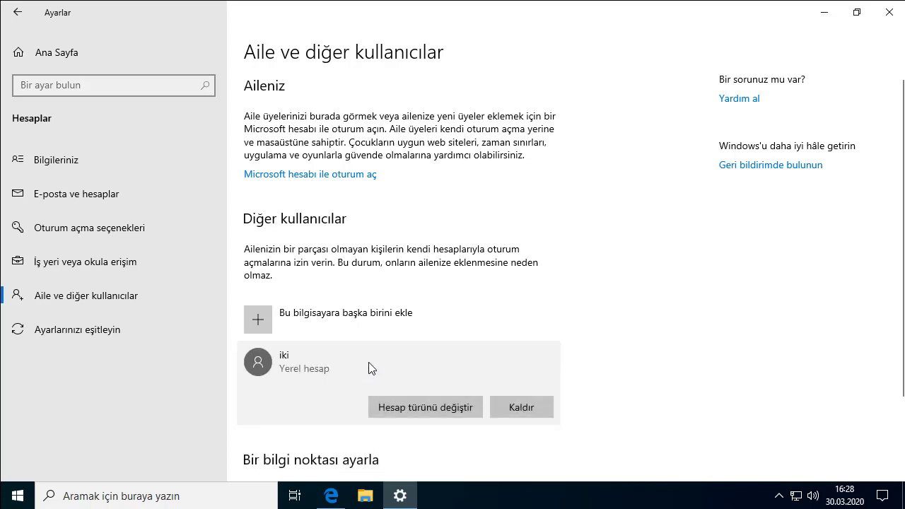
click(395, 404)
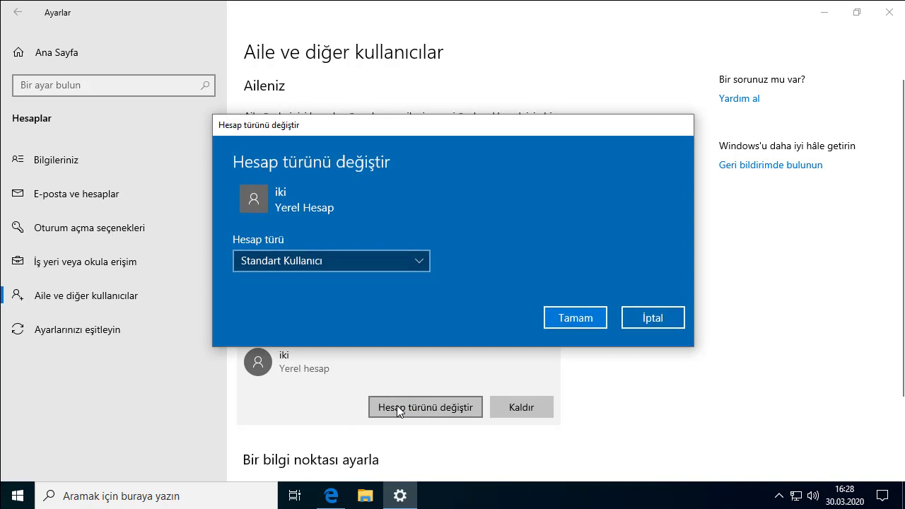
click(324, 262)
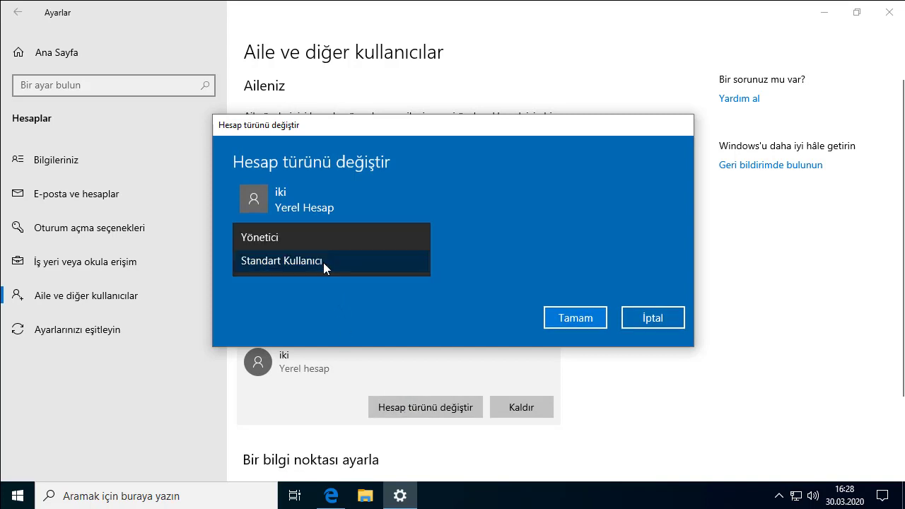
click(321, 238)
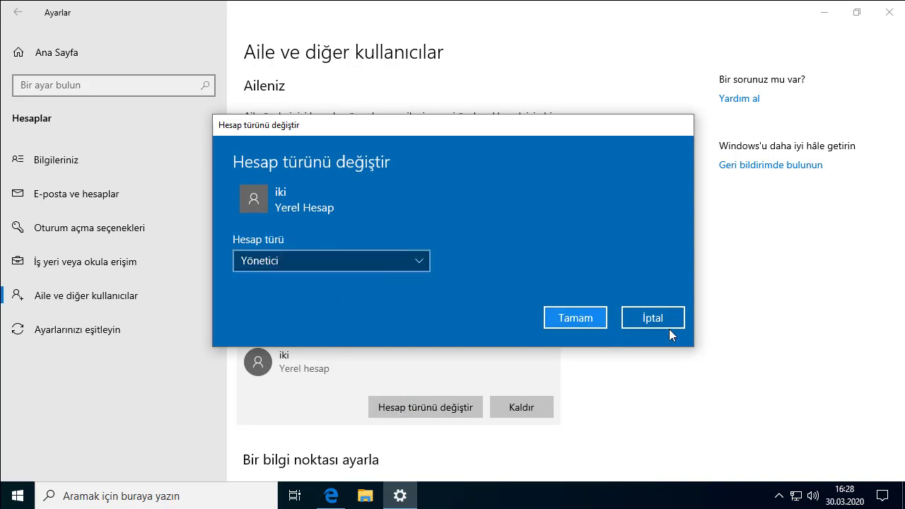
click(649, 317)
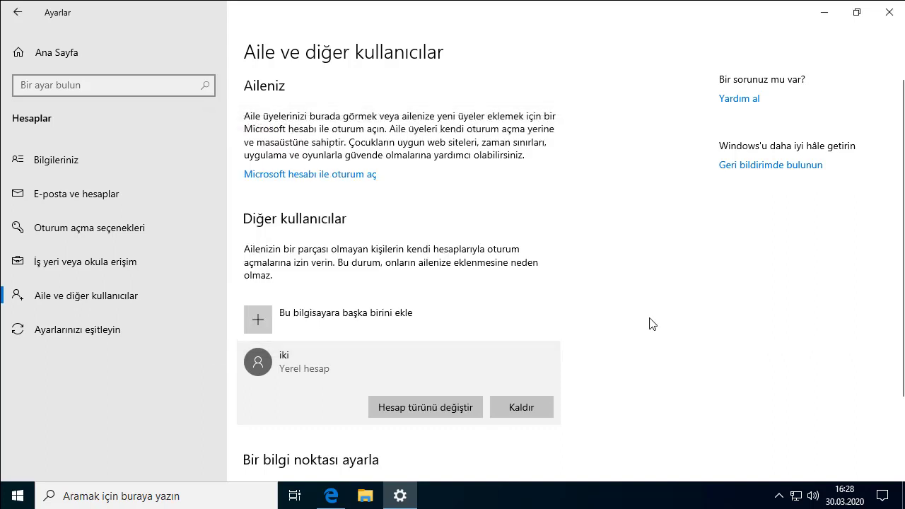
click(892, 14)
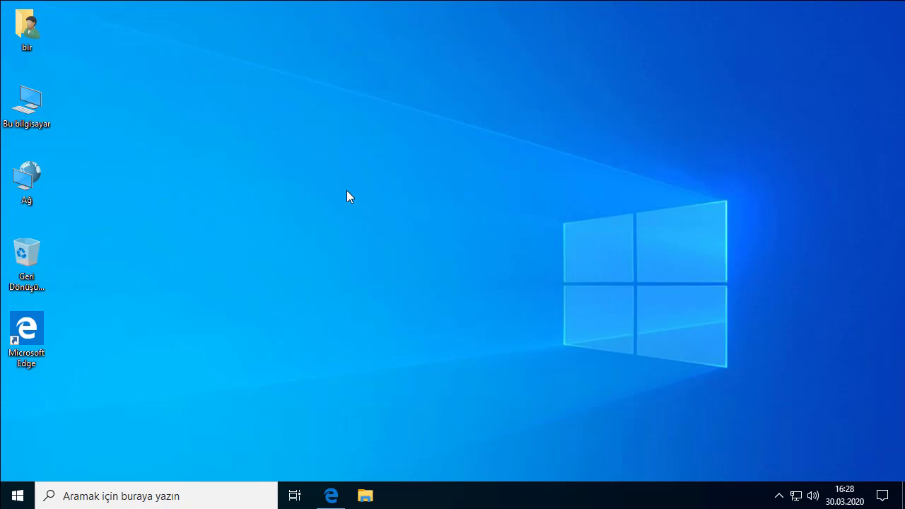
- Open Computer Management from Bu bilgisayar and show the Yerel Kullanıcılar ve Gruplar > Kullanıcılar list
click(33, 117)
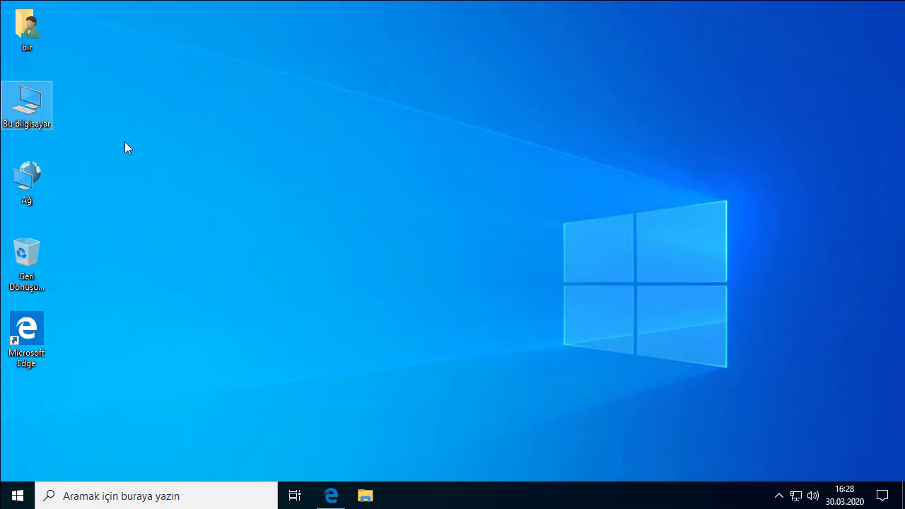
right_click(23, 100)
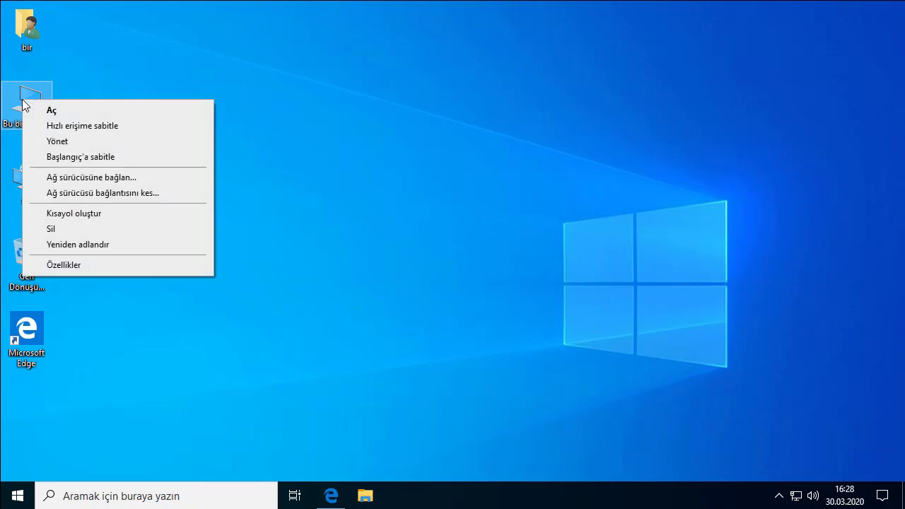
click(58, 143)
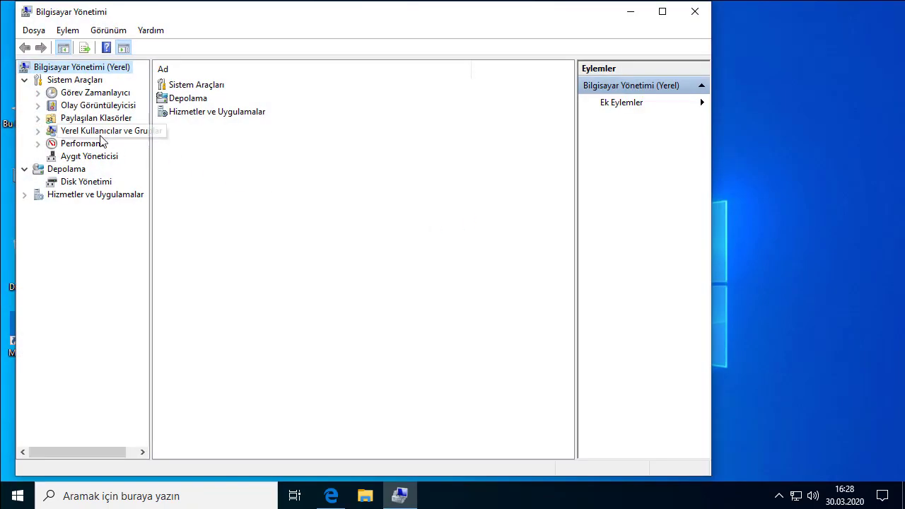
click(109, 133)
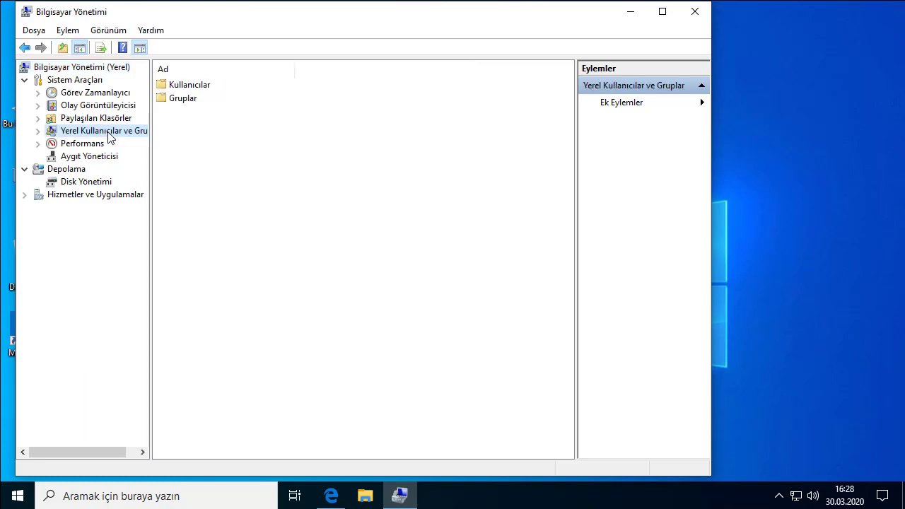
double_click(202, 88)
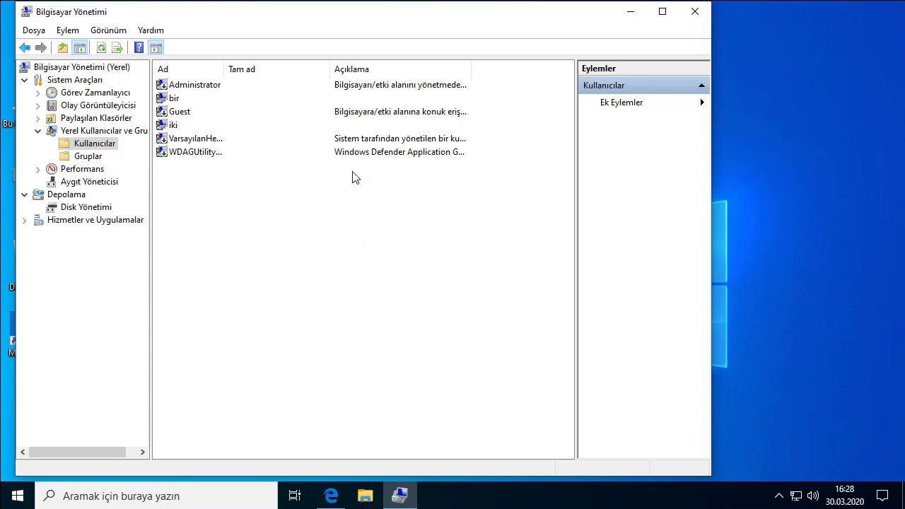
- Start a new local user named üç and enter its password twice
right_click(297, 205)
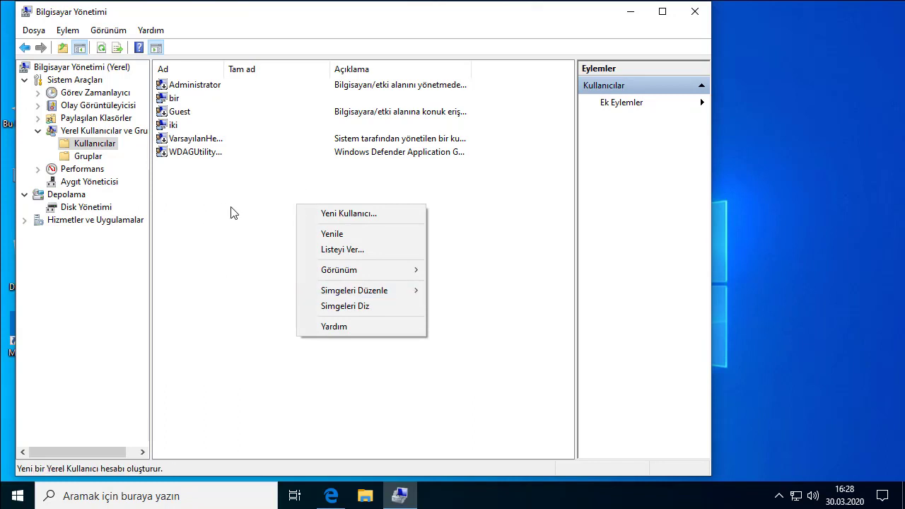
right_click(253, 197)
click(289, 205)
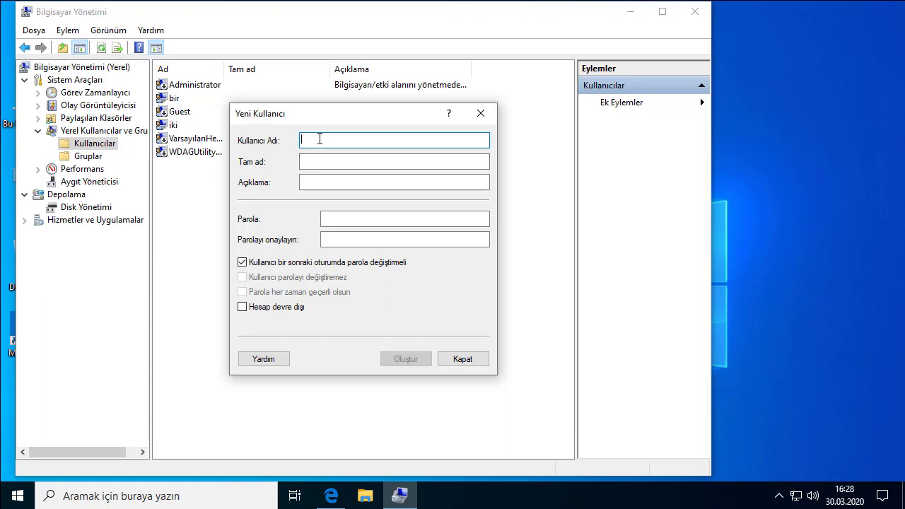
text(üç)
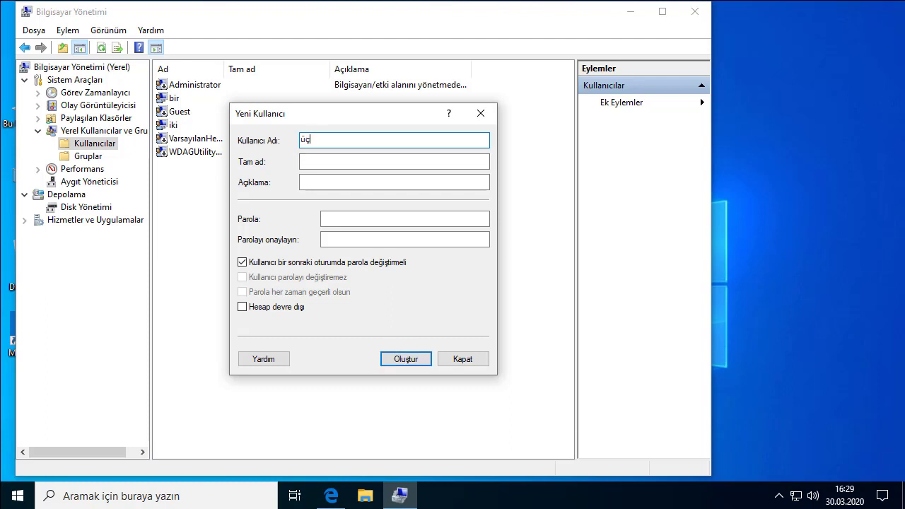
click(321, 180)
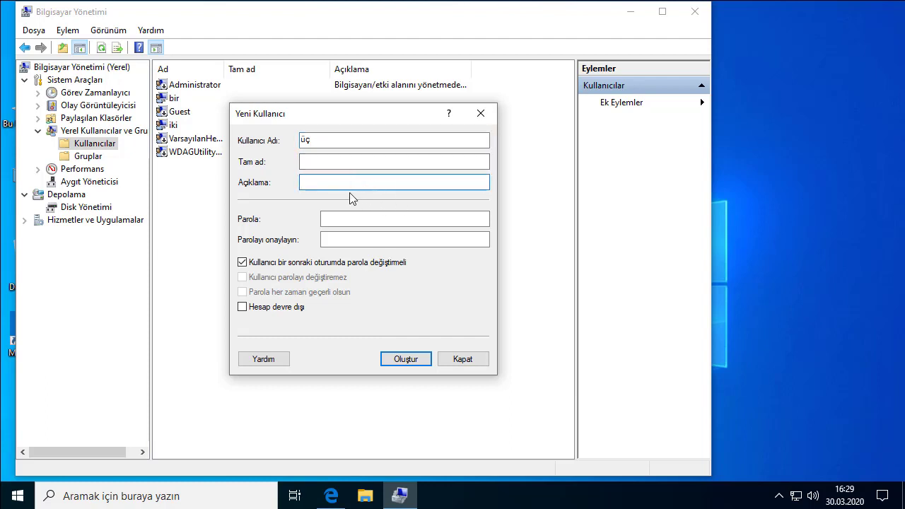
click(359, 220)
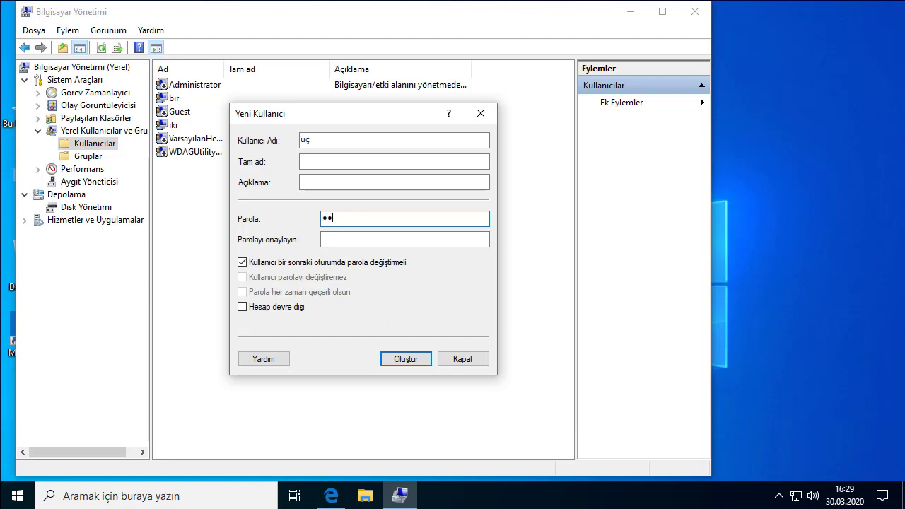
click(354, 240)
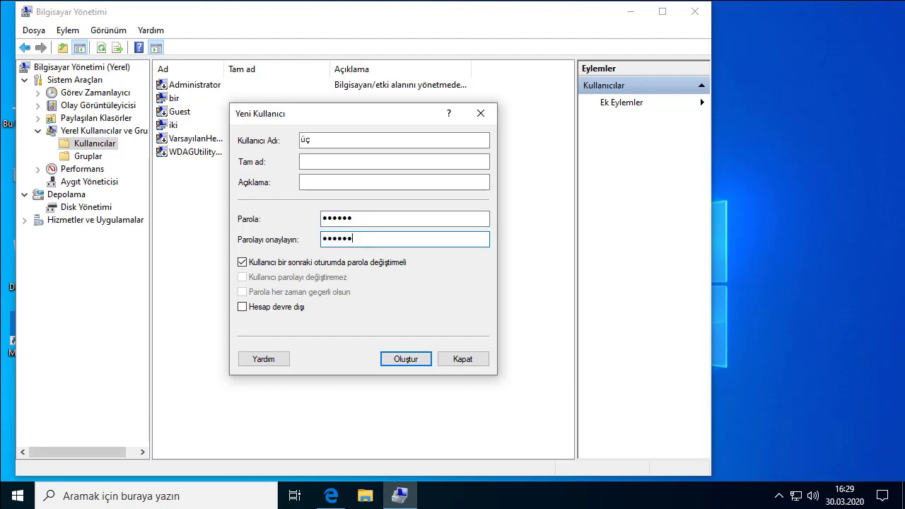
- Keep 'must change password at next logon' checked, other options off, and create üç
click(257, 263)
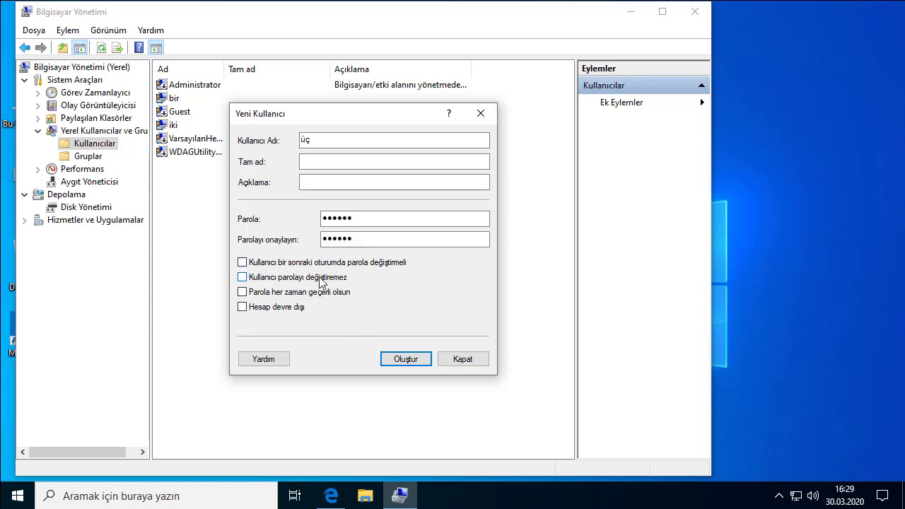
click(243, 277)
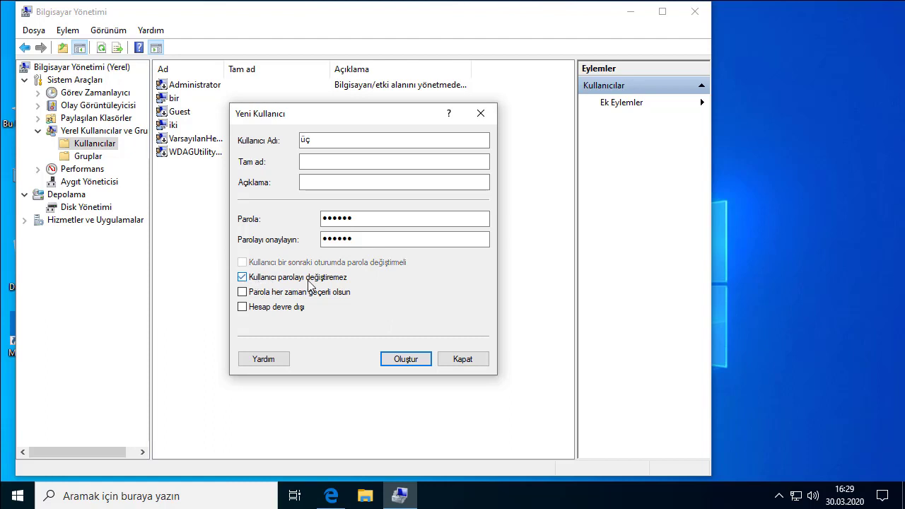
click(243, 278)
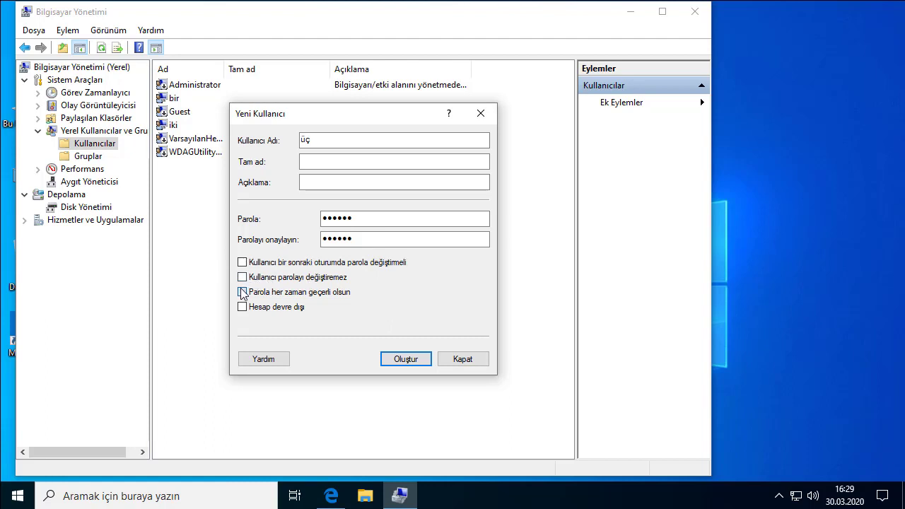
click(243, 292)
click(243, 293)
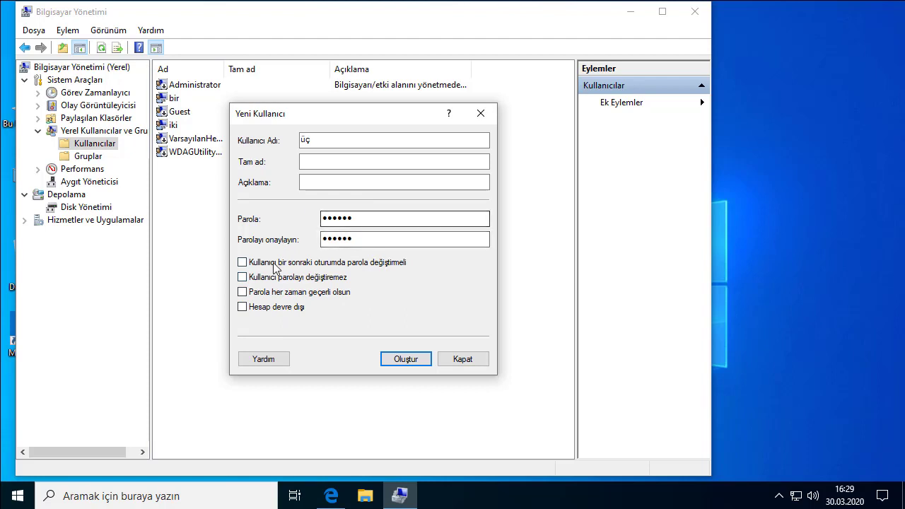
click(243, 263)
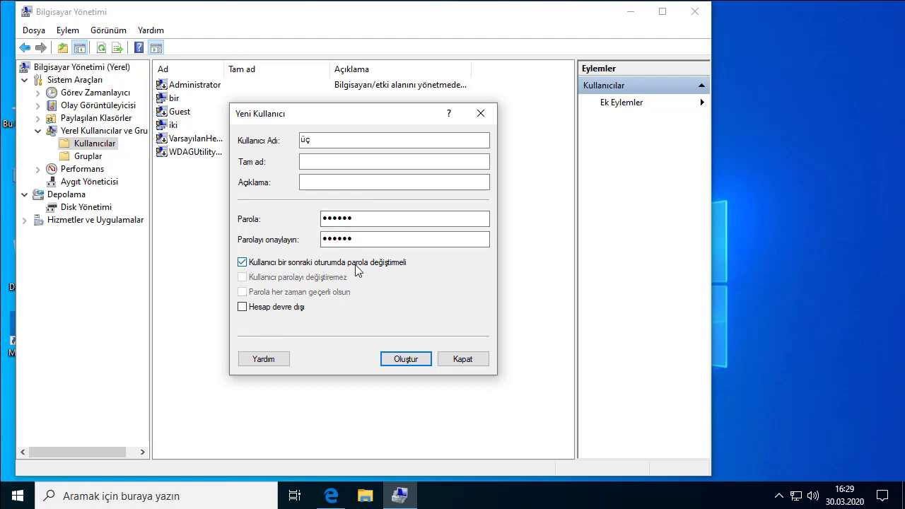
click(406, 360)
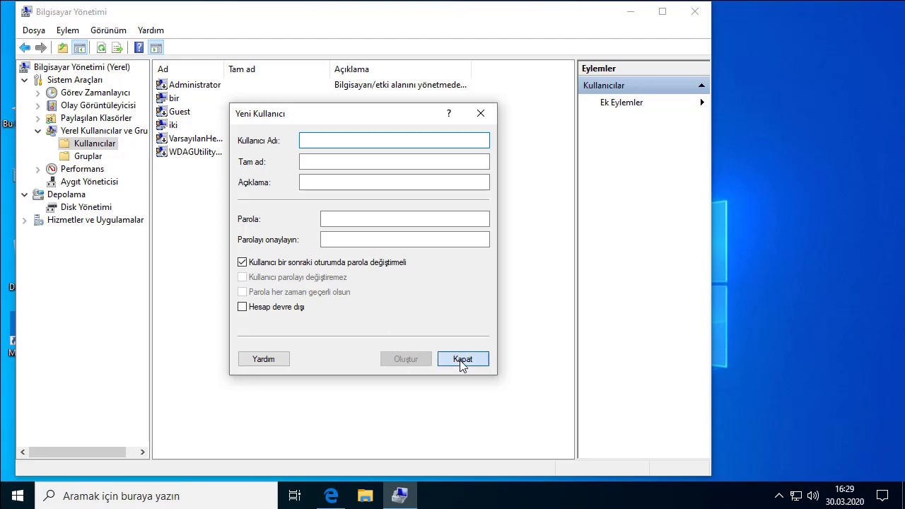
click(461, 363)
- Review the new üç and existing iki entries in the user list
click(178, 140)
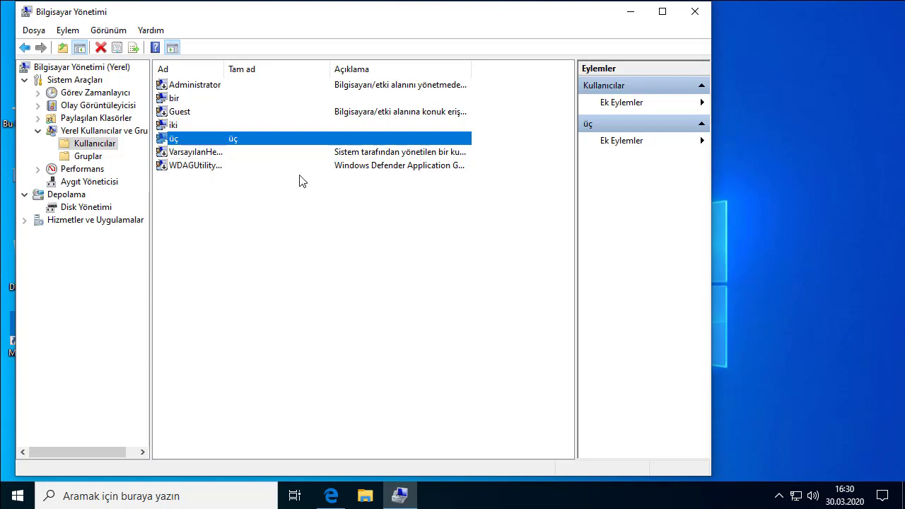
click(193, 126)
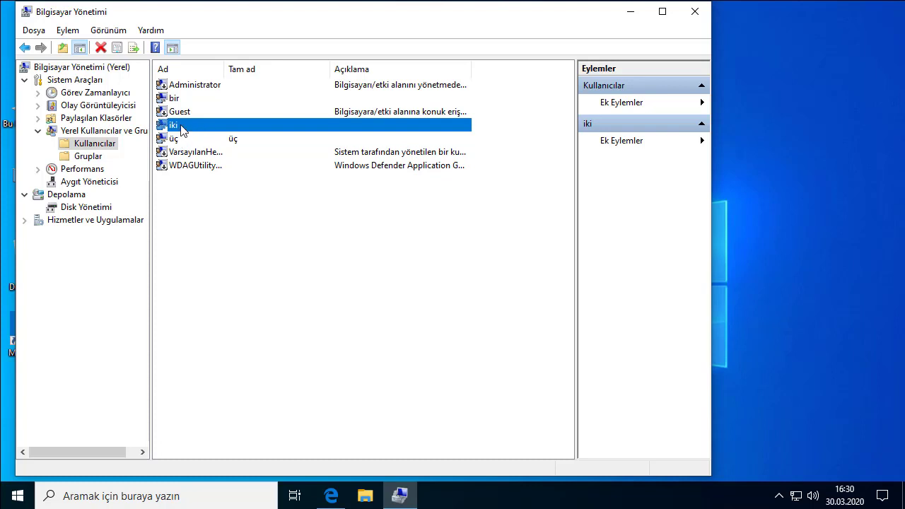
click(178, 140)
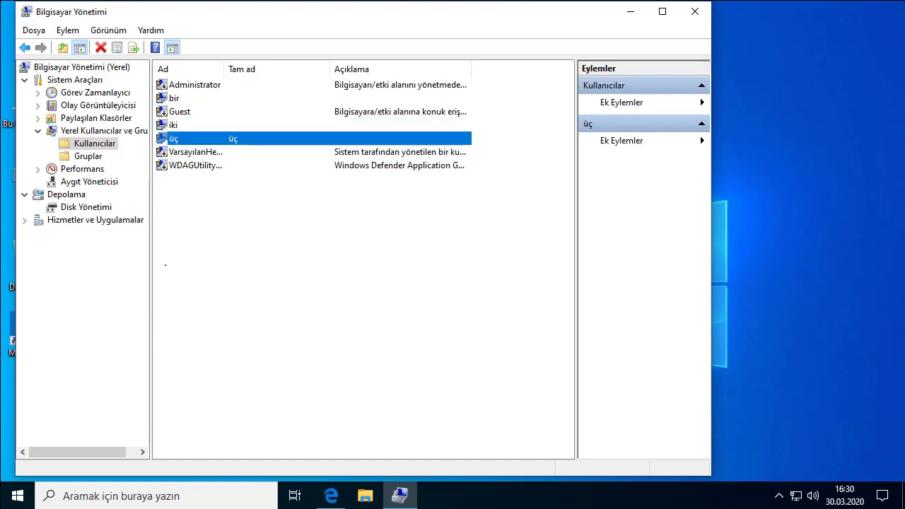
click(17, 494)
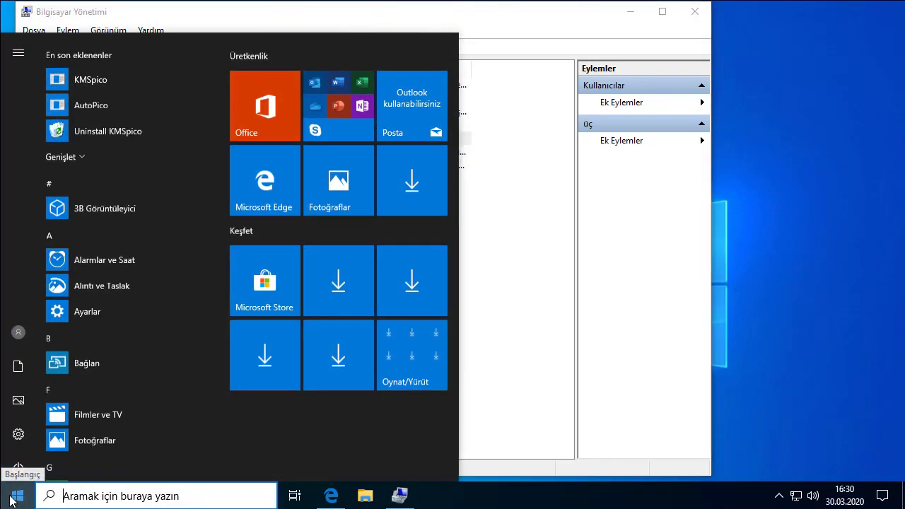
right_click(16, 497)
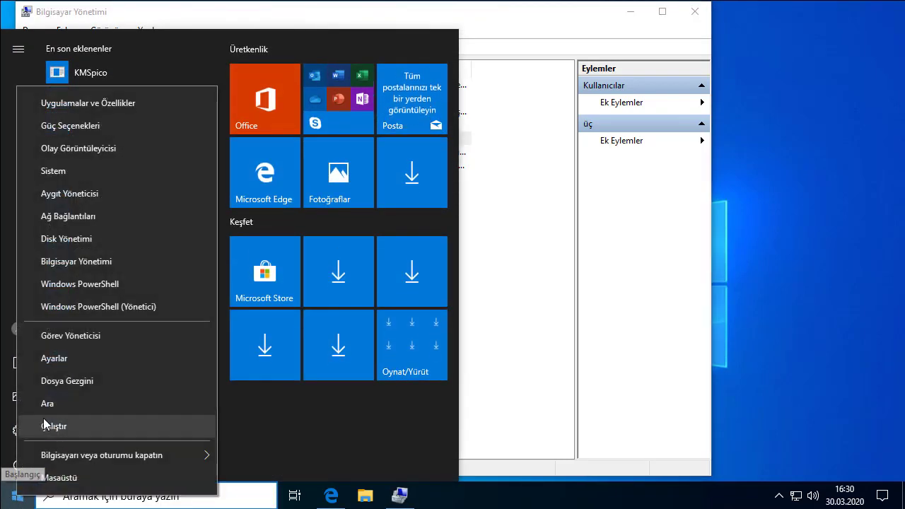
click(65, 358)
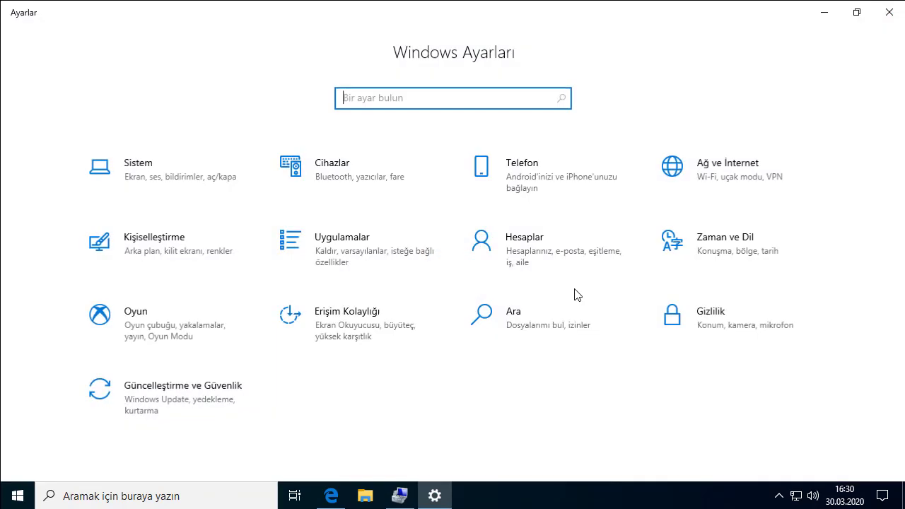
click(529, 251)
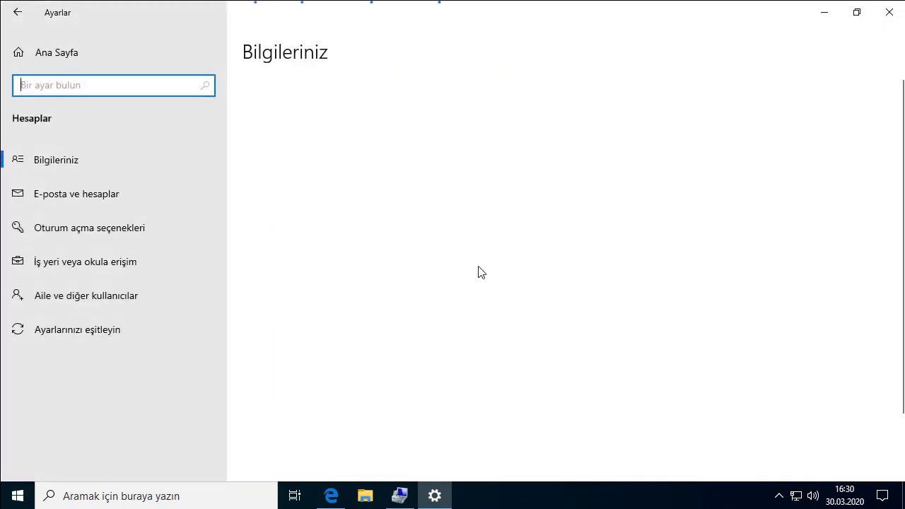
click(115, 292)
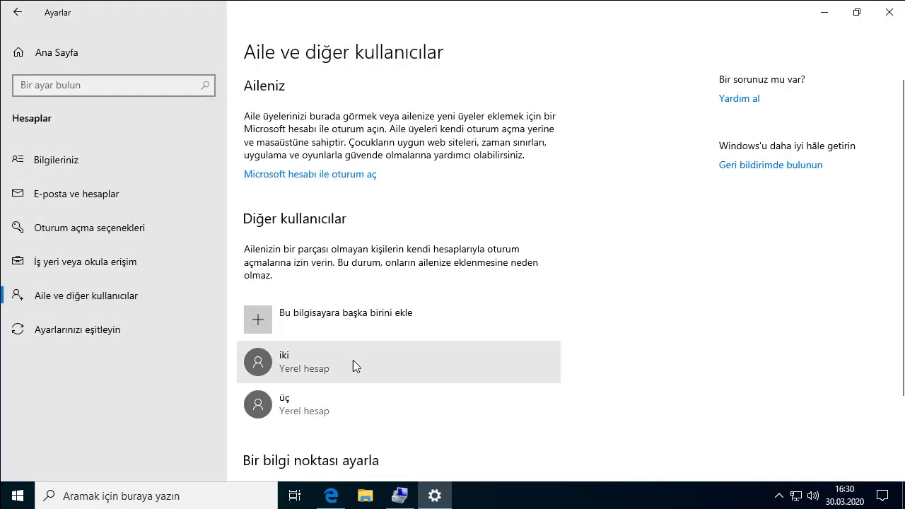
scroll(368, 387, down, 2)
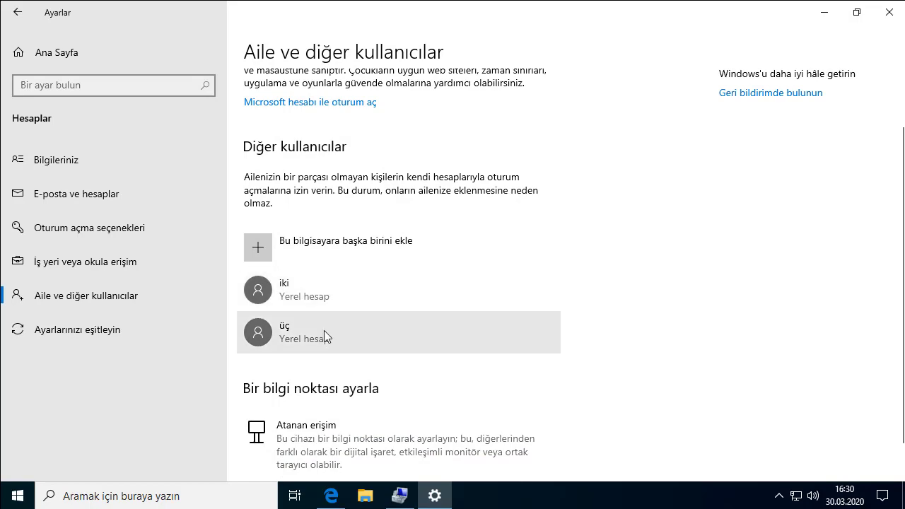
click(889, 12)
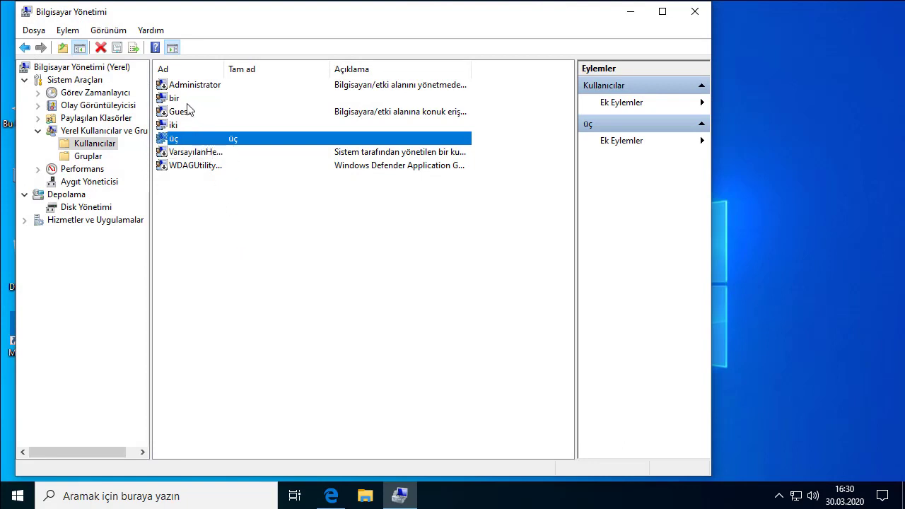
- View üç's group memberships on its Üyelik tab, closing without changes
key(Up)
key(Down)
right_click(228, 140)
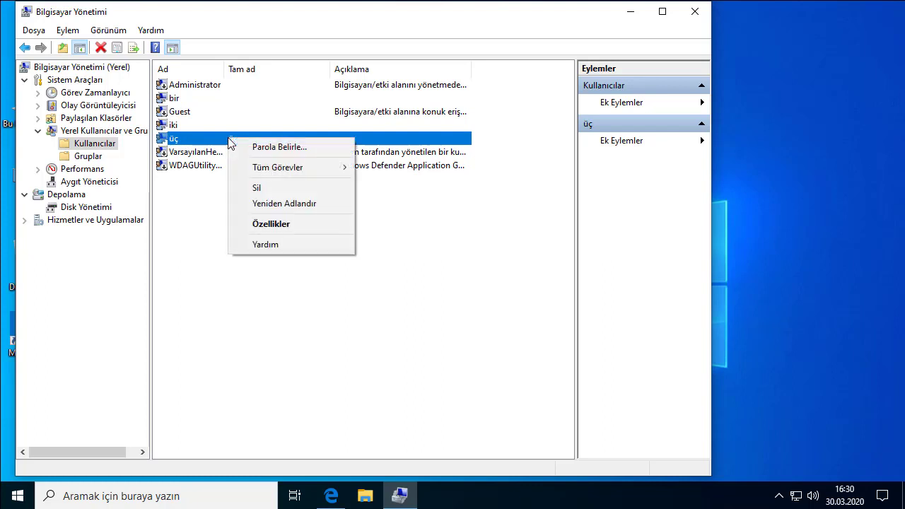
click(271, 225)
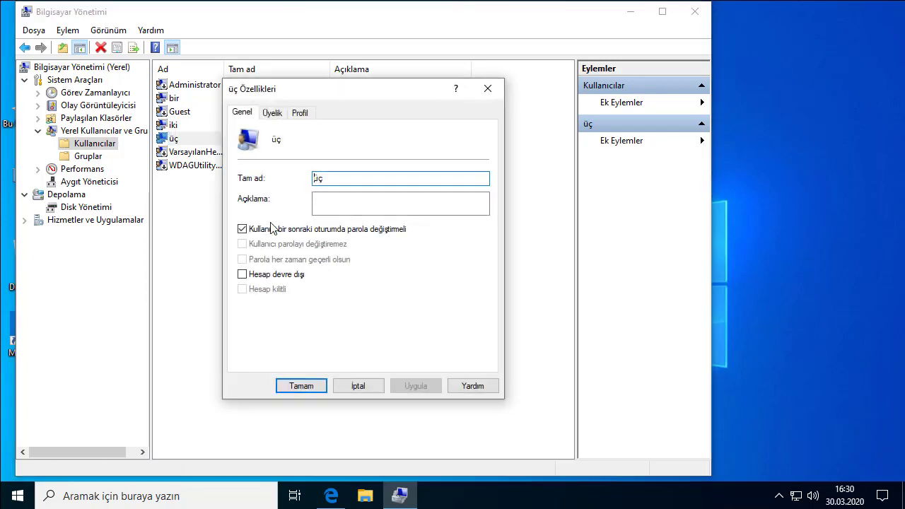
click(273, 115)
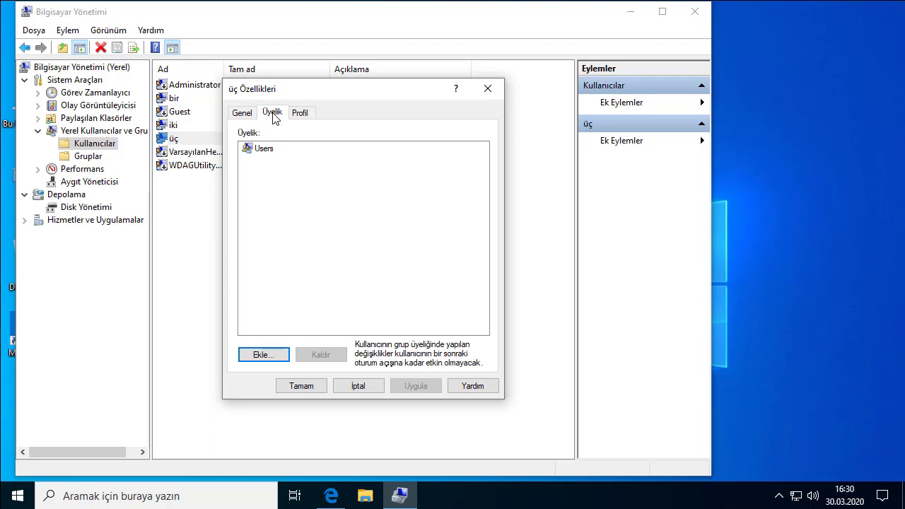
click(267, 156)
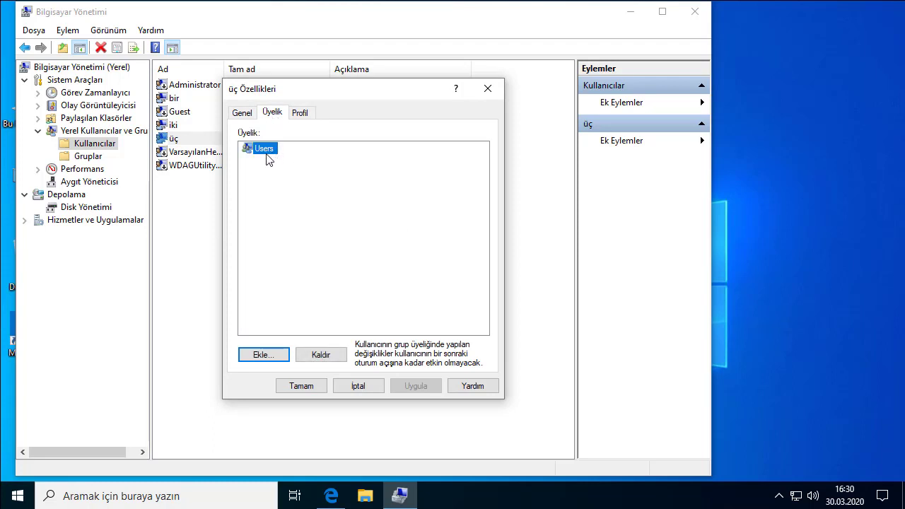
click(372, 389)
- Check bir's group memberships on its Üyelik tab, then cancel
click(181, 99)
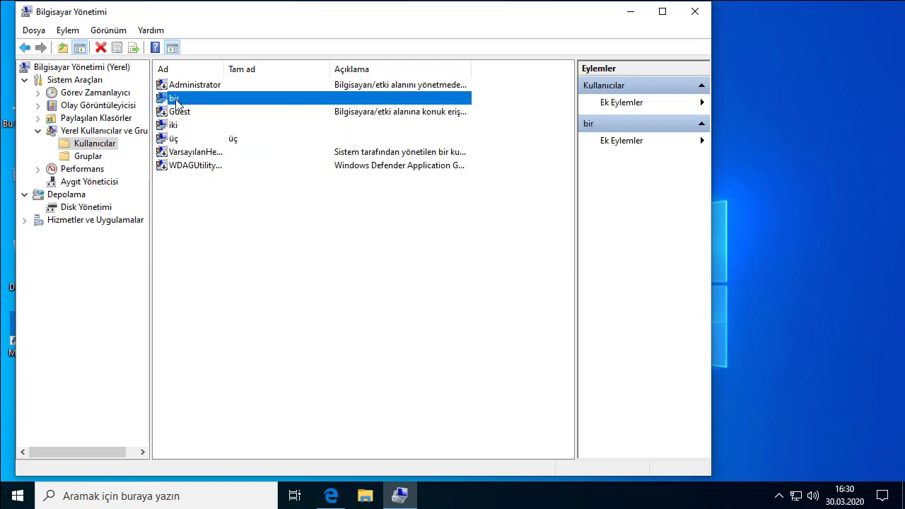
right_click(176, 103)
click(220, 185)
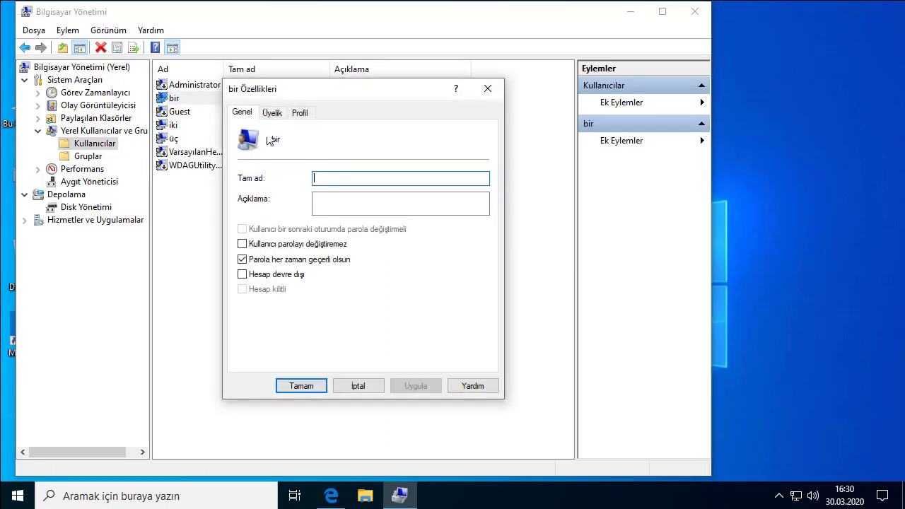
click(272, 113)
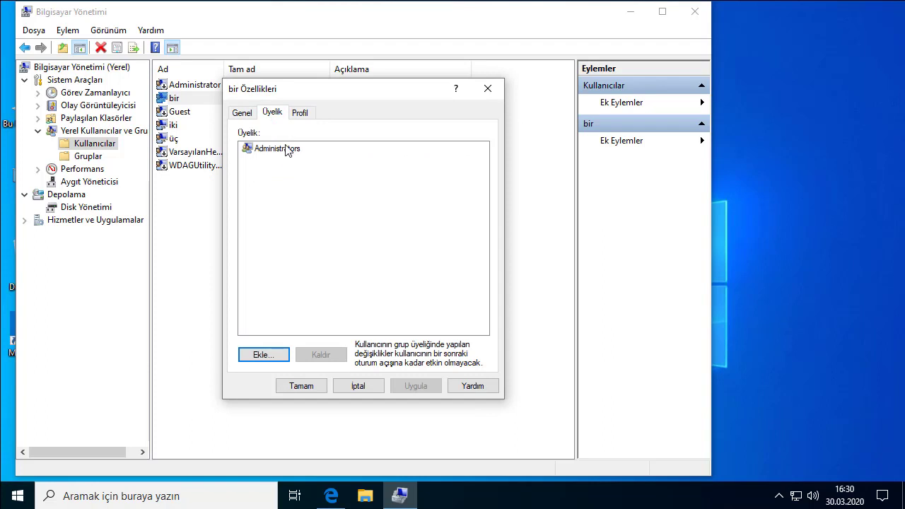
click(358, 386)
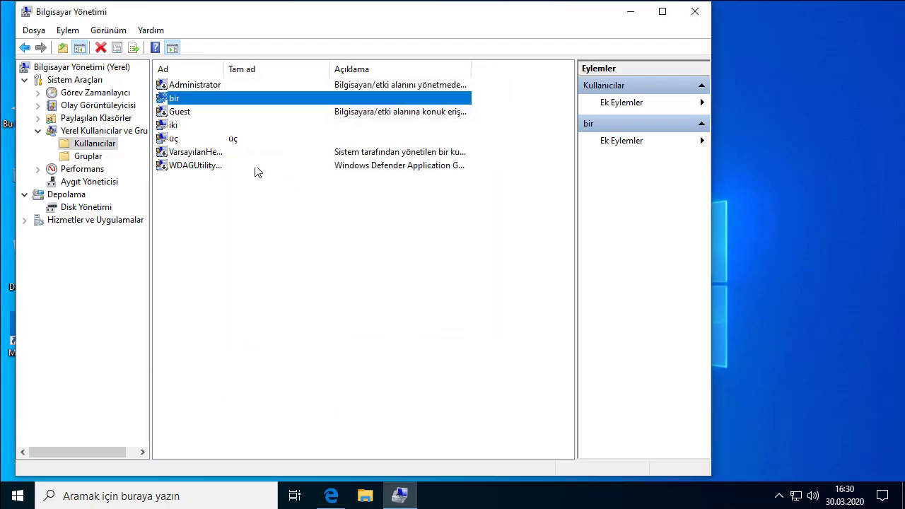
- Reopen üç's properties on the Üyelik tab and select the Users group
right_click(174, 140)
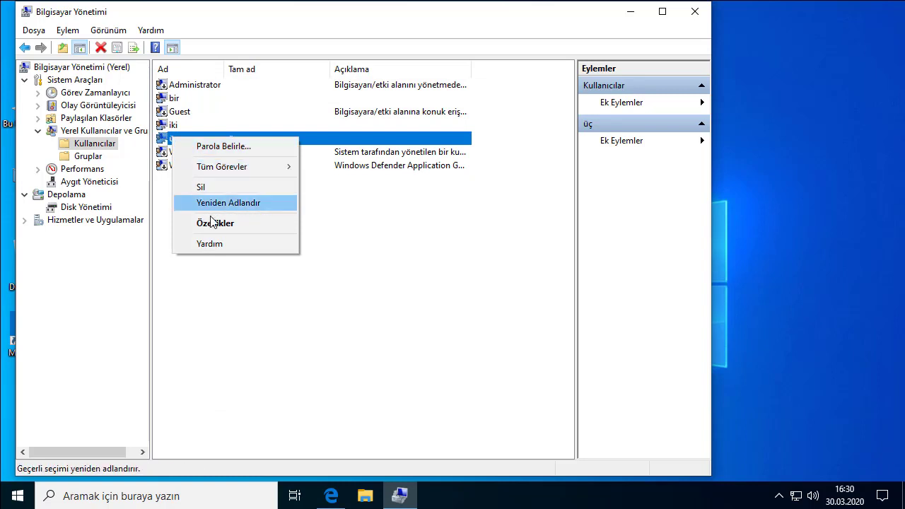
click(221, 224)
click(272, 113)
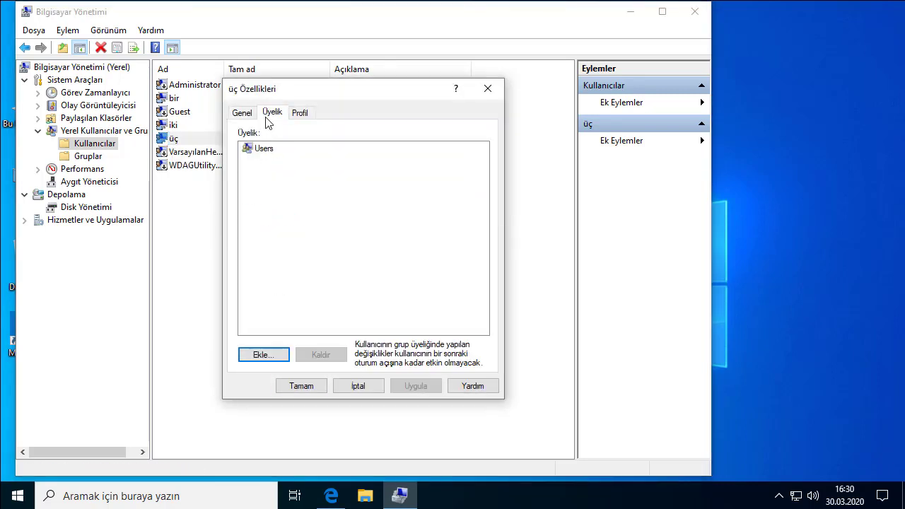
click(264, 149)
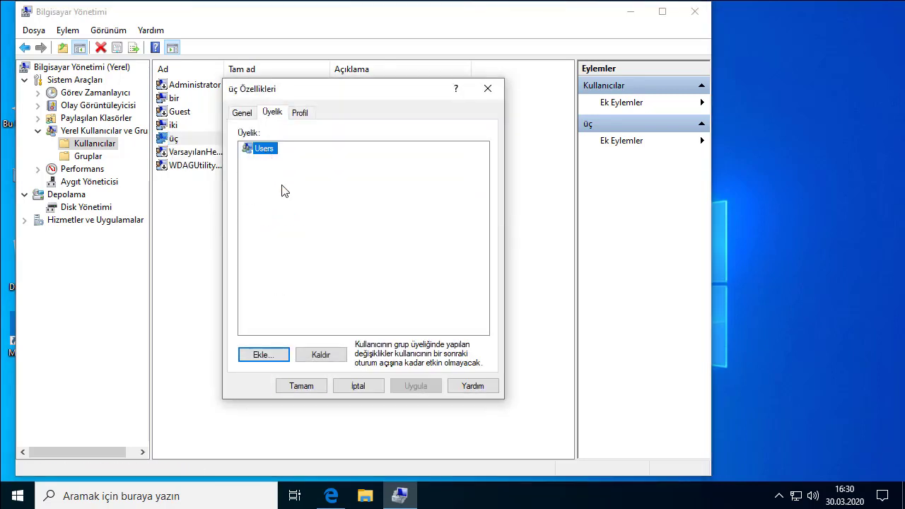
- Remove Users from üç, then try adding a group via 'ad' and advanced search, cancelling
click(324, 355)
click(263, 354)
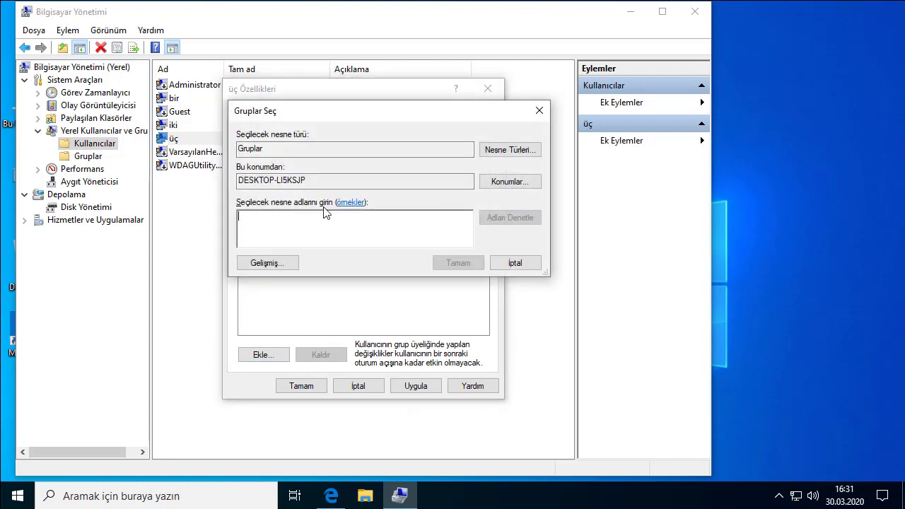
text(admi)
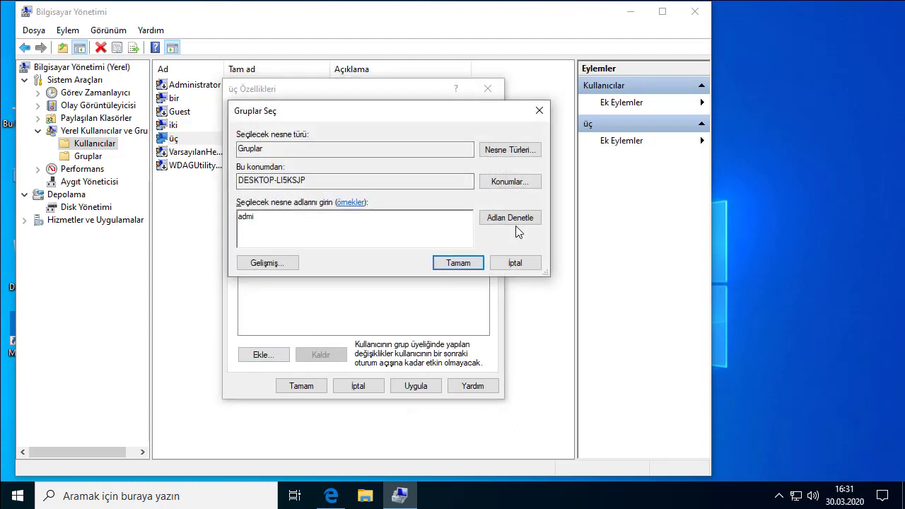
click(515, 222)
click(534, 342)
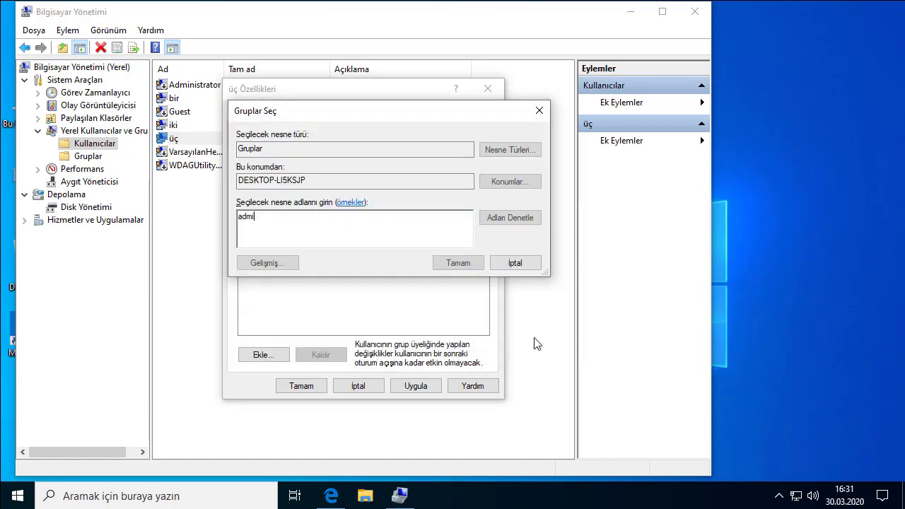
click(283, 262)
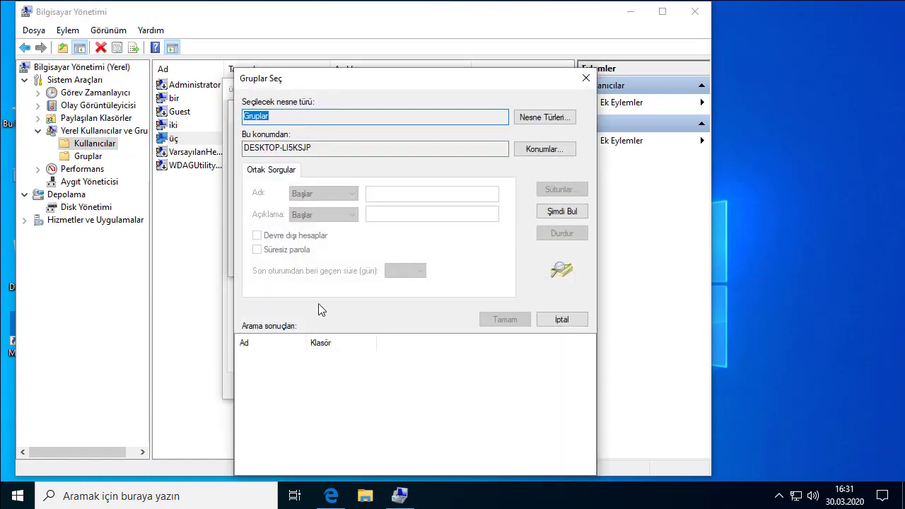
click(559, 212)
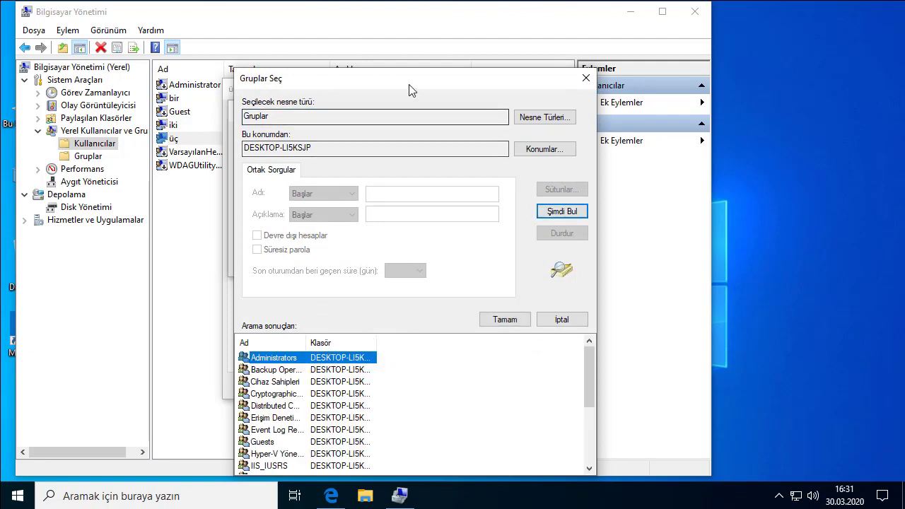
drag(414, 81, 445, 15)
drag(627, 308, 625, 269)
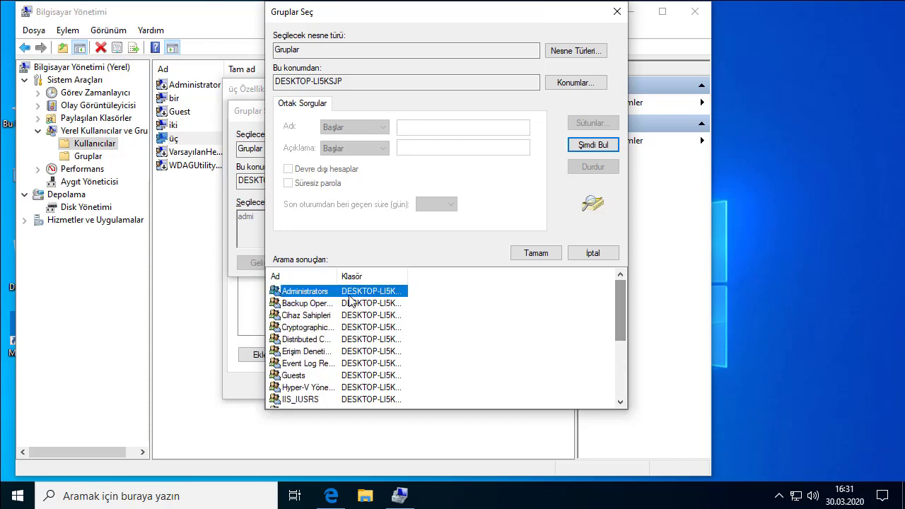
click(551, 255)
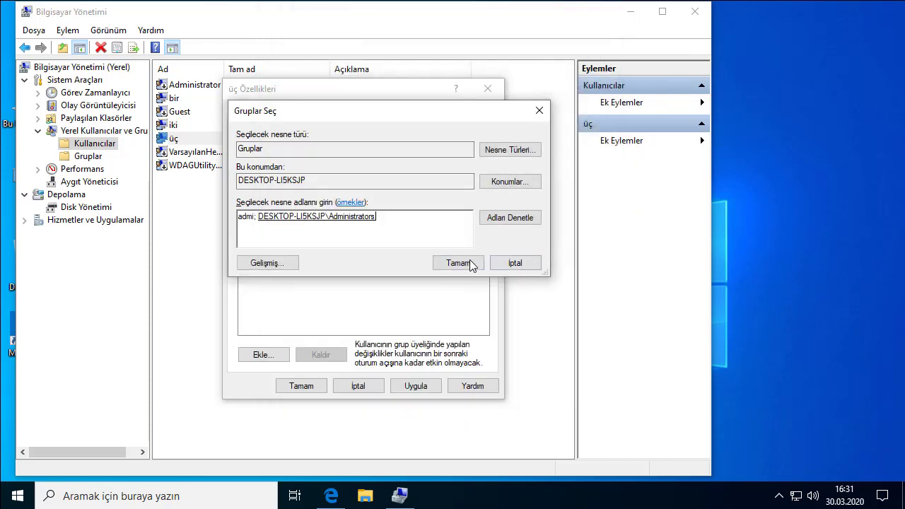
click(463, 263)
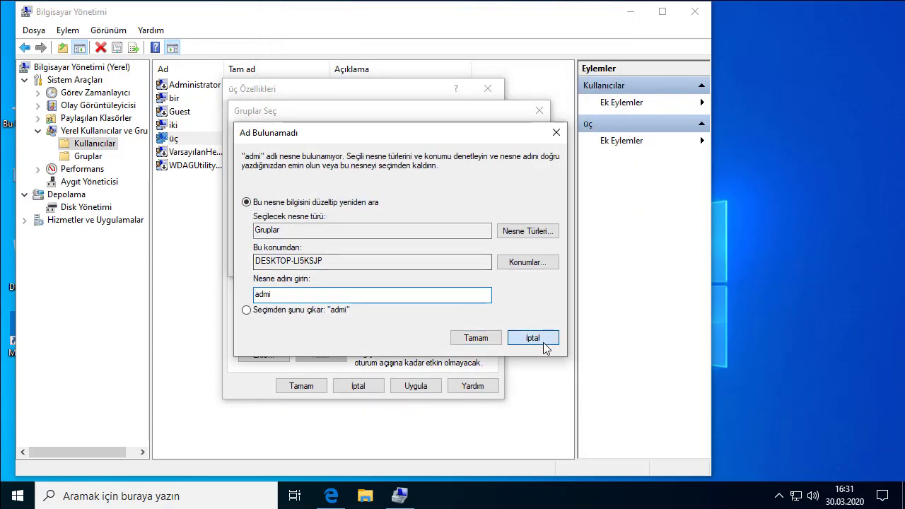
click(535, 337)
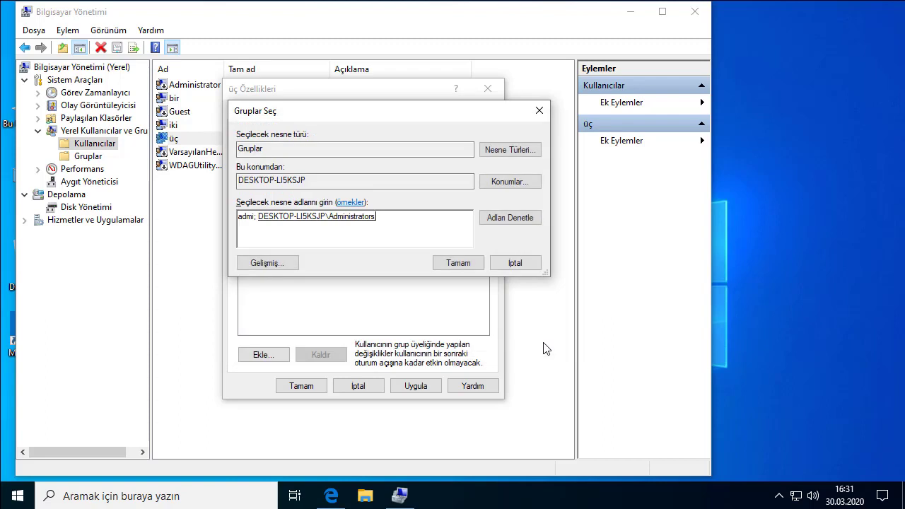
click(515, 265)
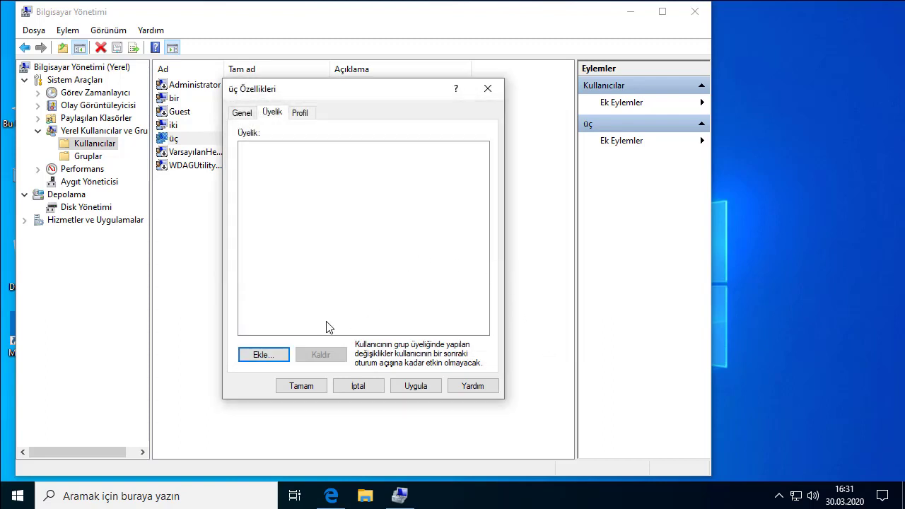
- Search all groups again and add üç to Administrators
click(264, 354)
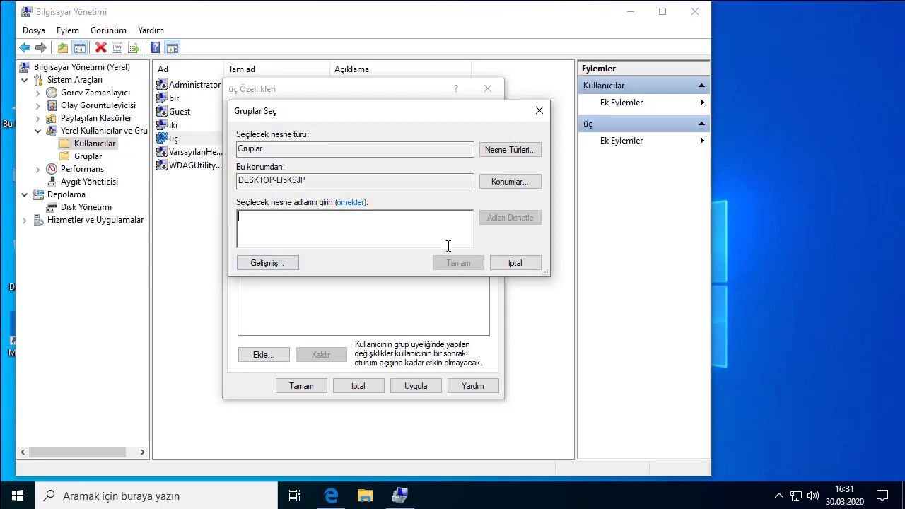
click(263, 262)
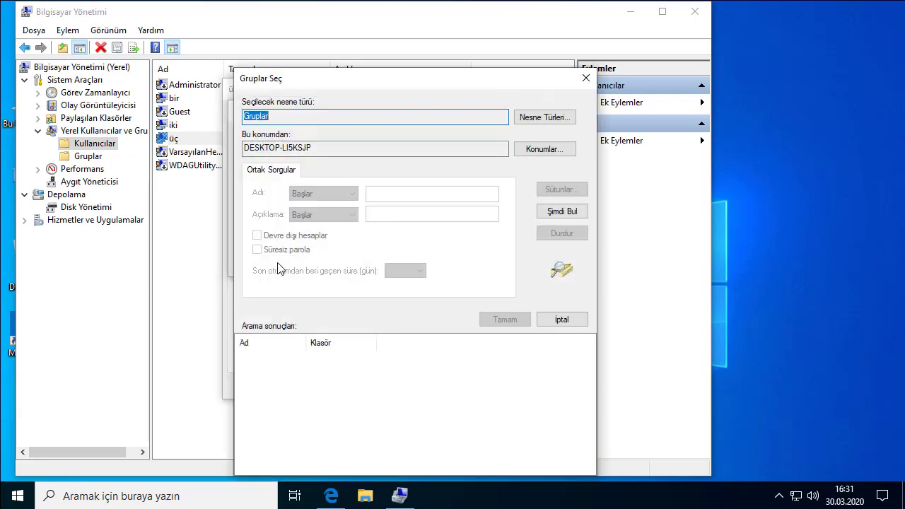
click(564, 212)
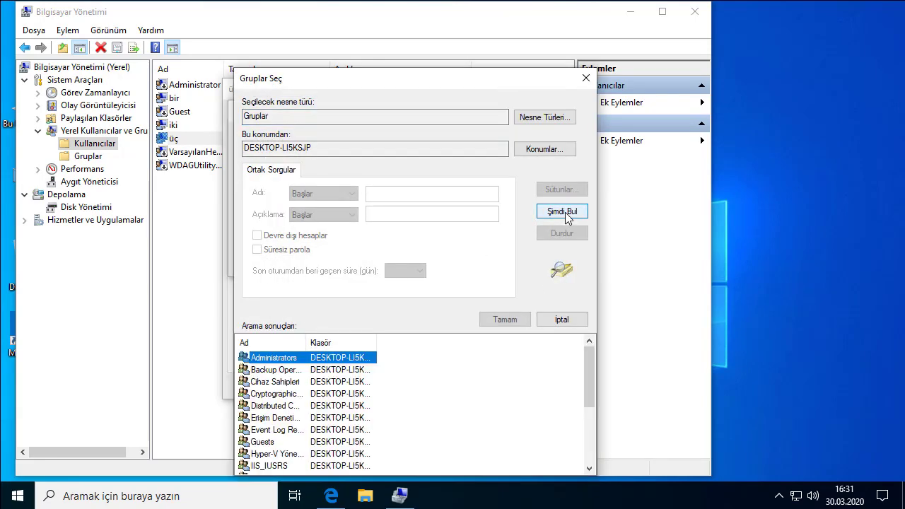
click(283, 370)
click(283, 359)
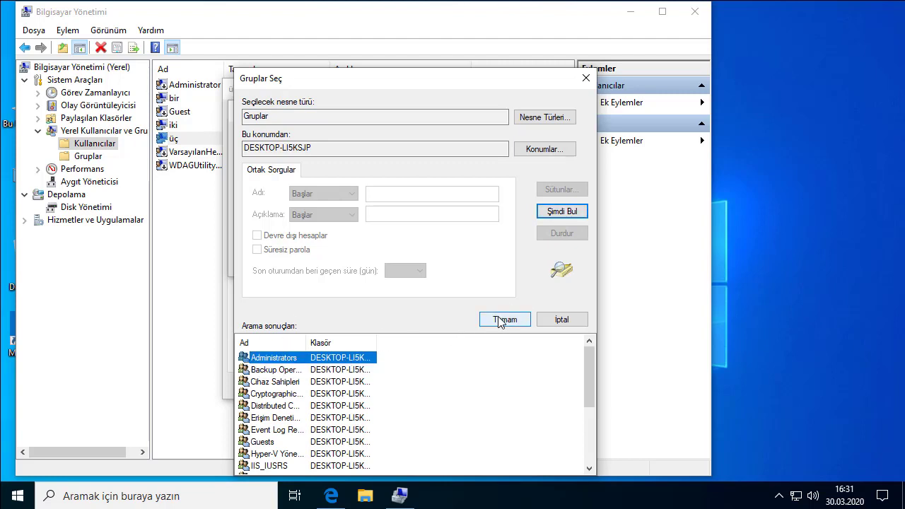
click(497, 318)
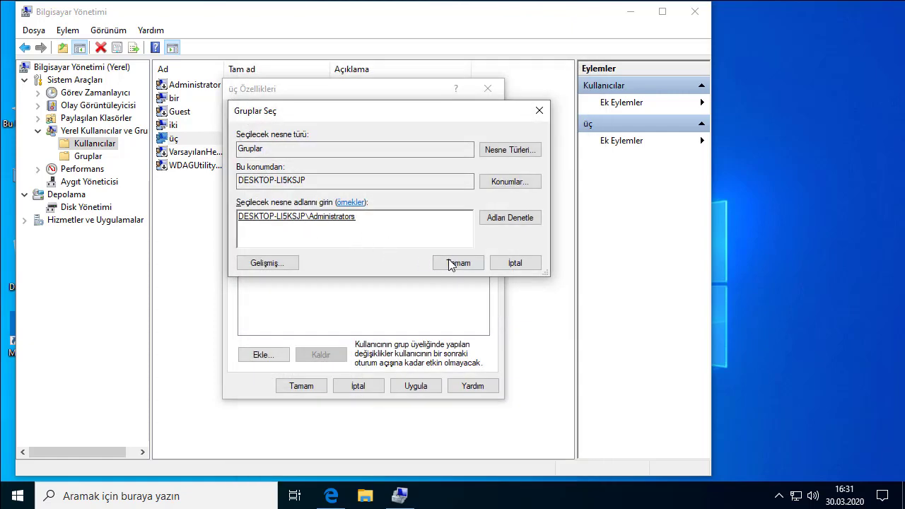
click(461, 263)
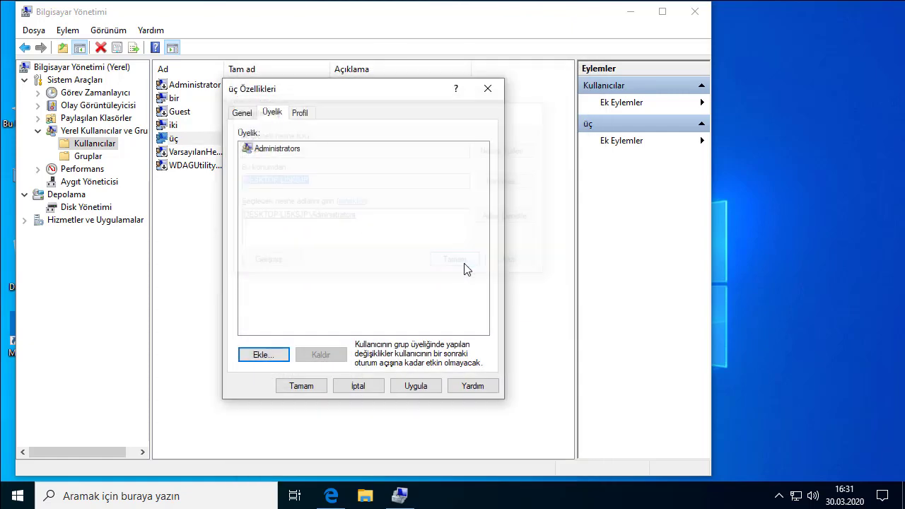
- Apply the Administrators membership and close üç's properties
click(297, 150)
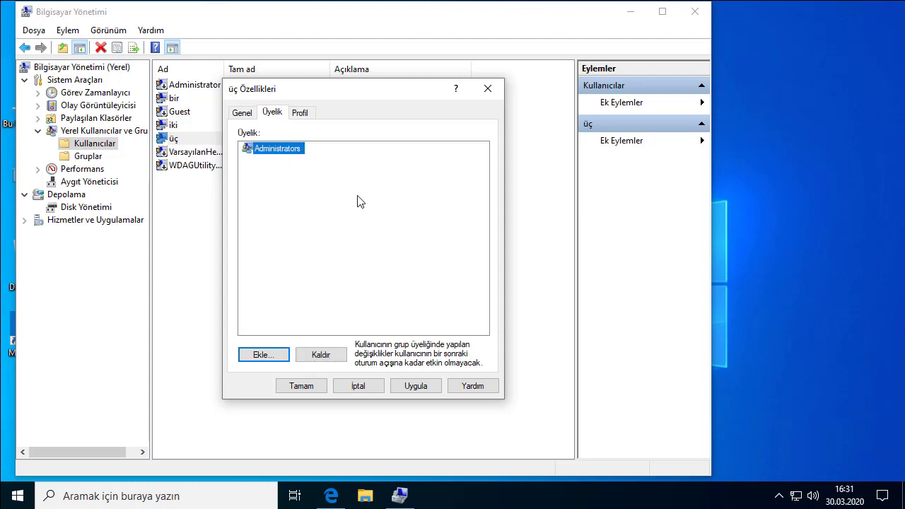
click(424, 387)
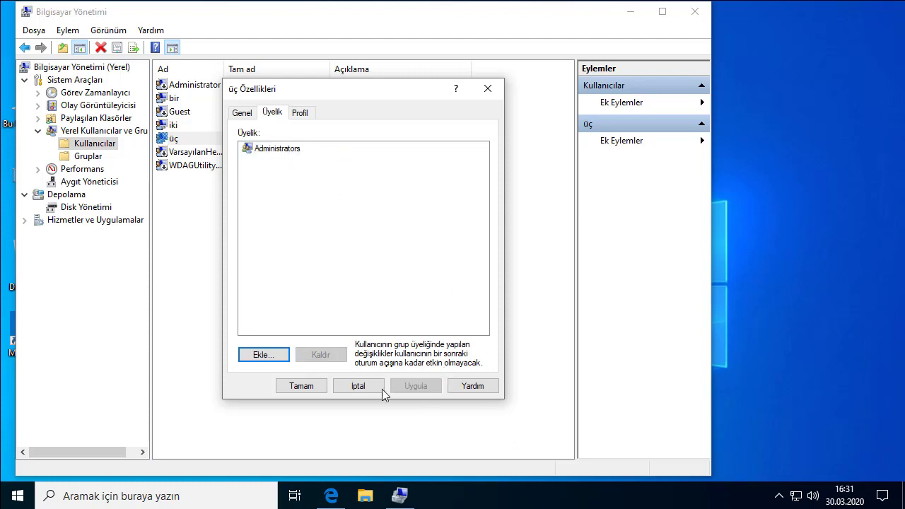
click(300, 386)
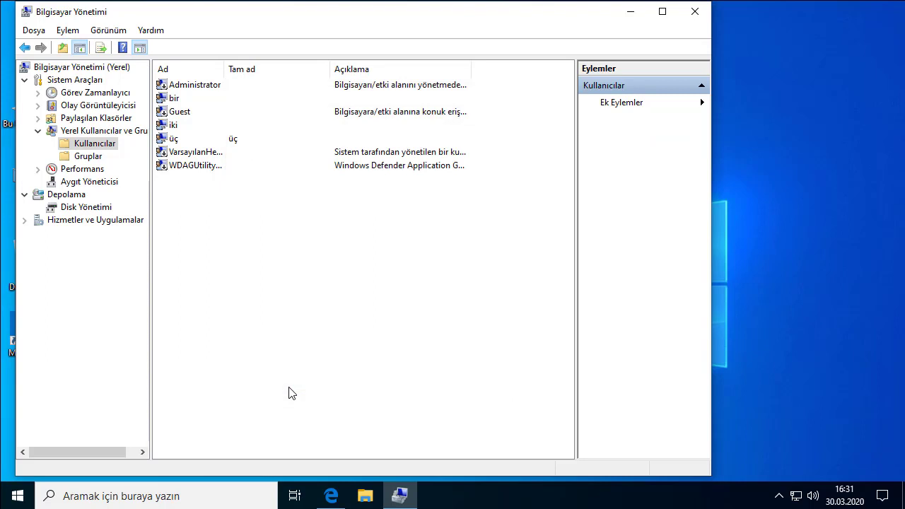
click(177, 142)
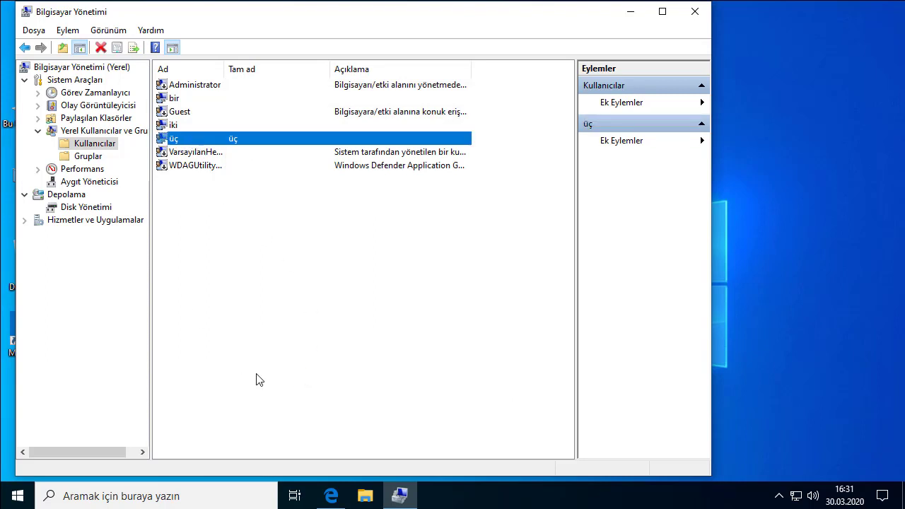
right_click(30, 506)
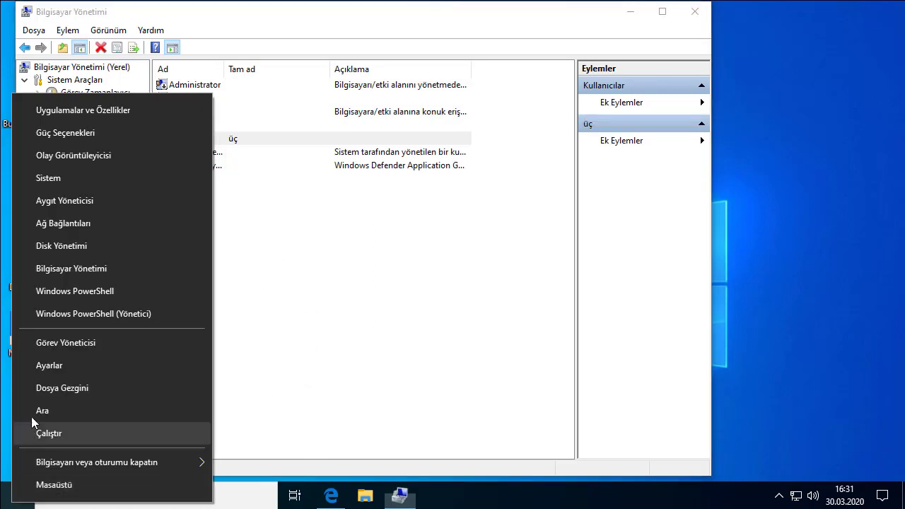
click(52, 364)
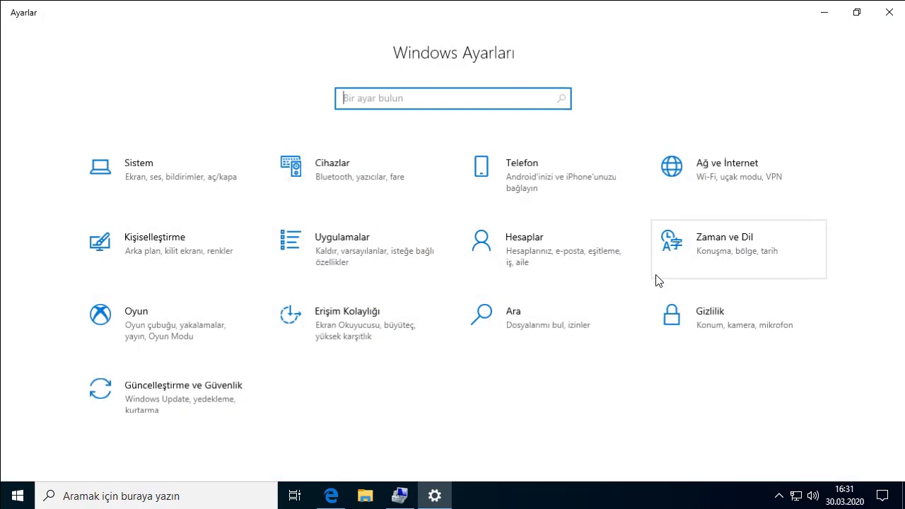
click(573, 255)
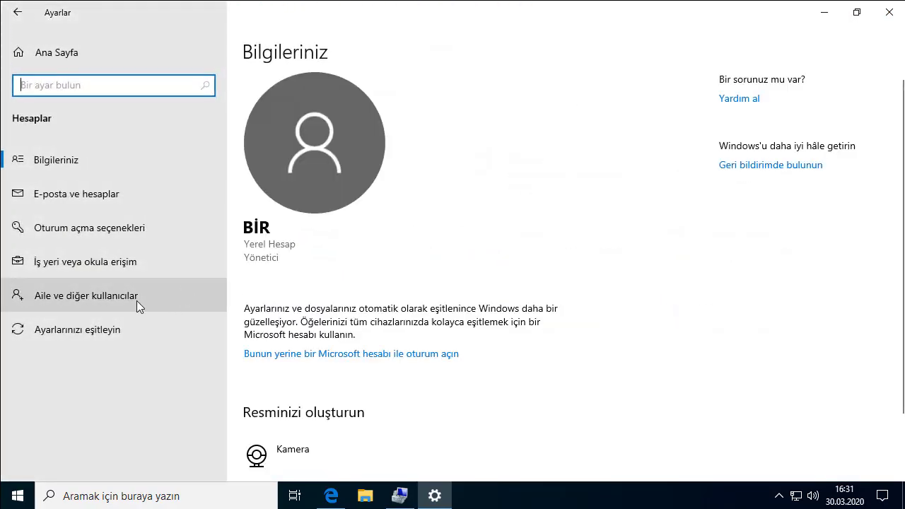
click(136, 300)
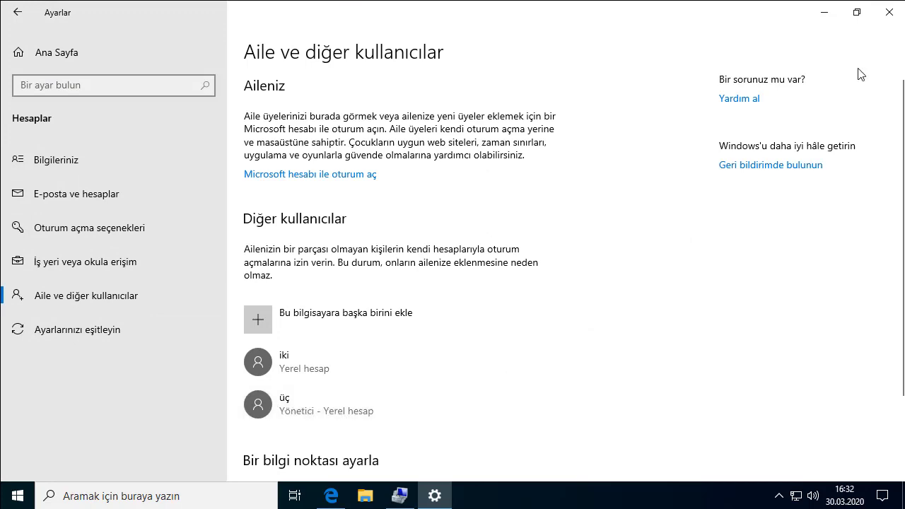
click(887, 16)
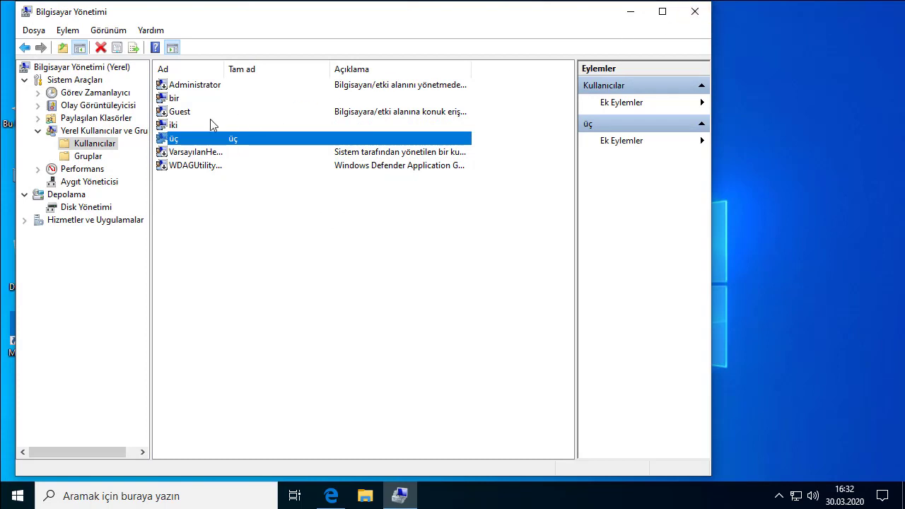
- Select iki and then üç in the user list, then close Computer Management
click(169, 127)
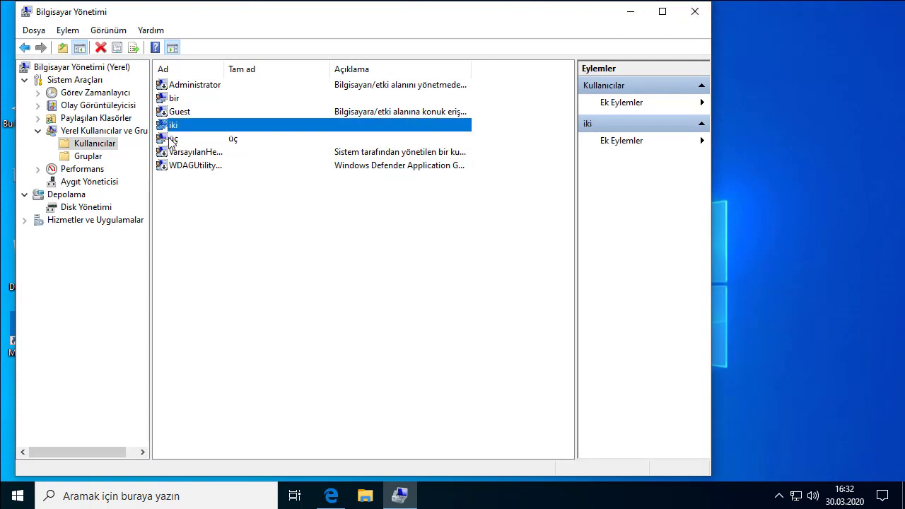
click(171, 140)
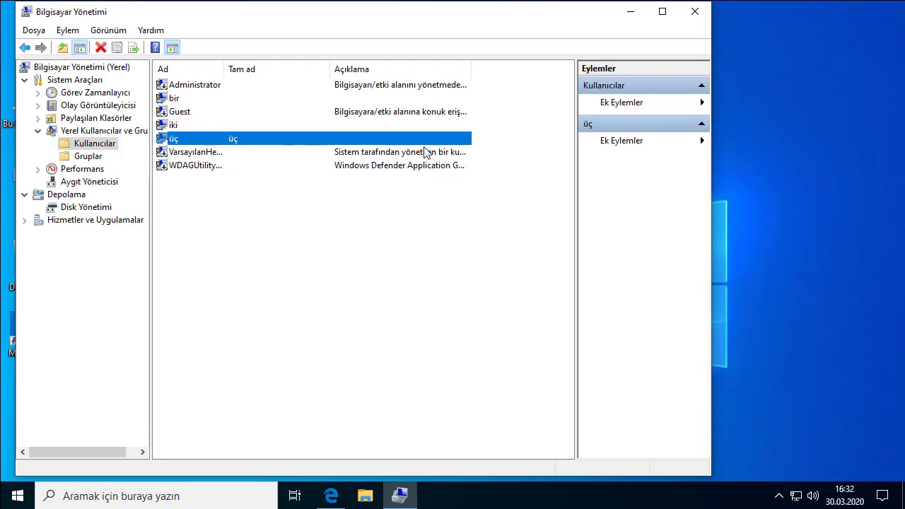
click(695, 11)
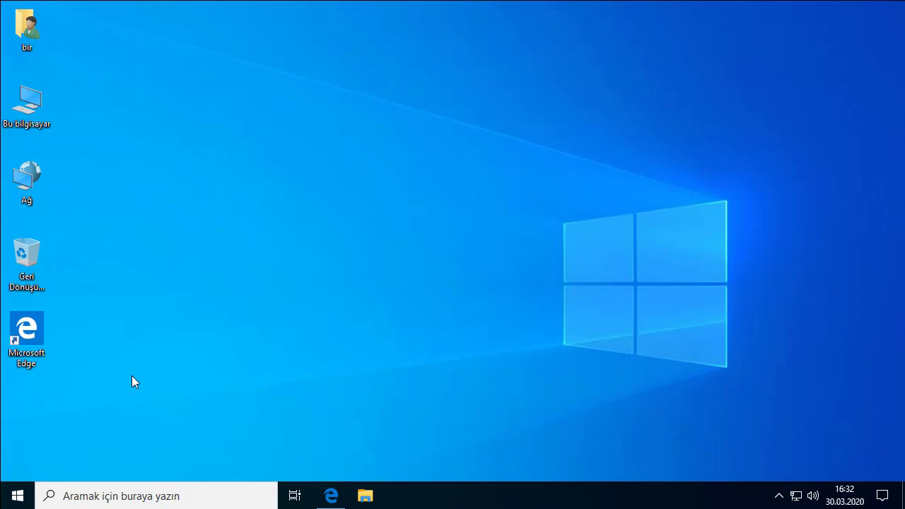
- Sign out of the current session via Bilgisayarı veya oturumu kapatın > Oturumu kapat
right_click(15, 493)
mouse_move(101, 455)
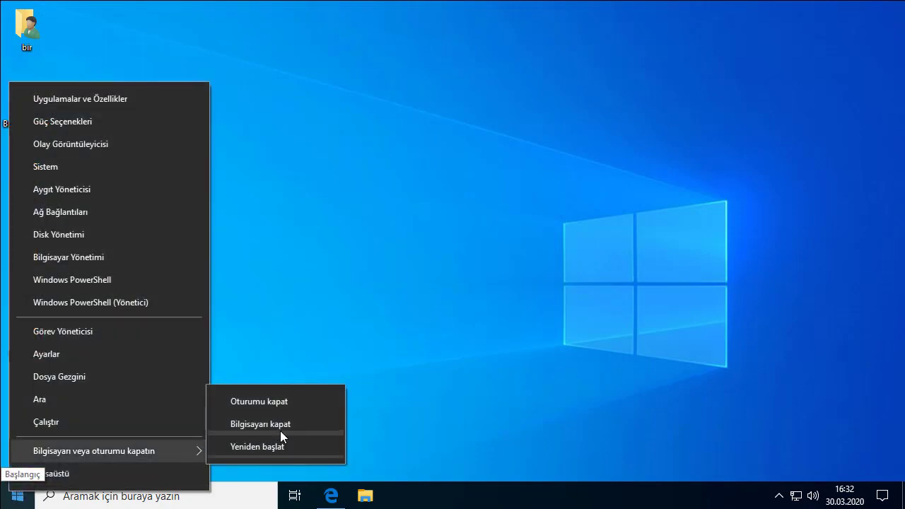
click(292, 401)
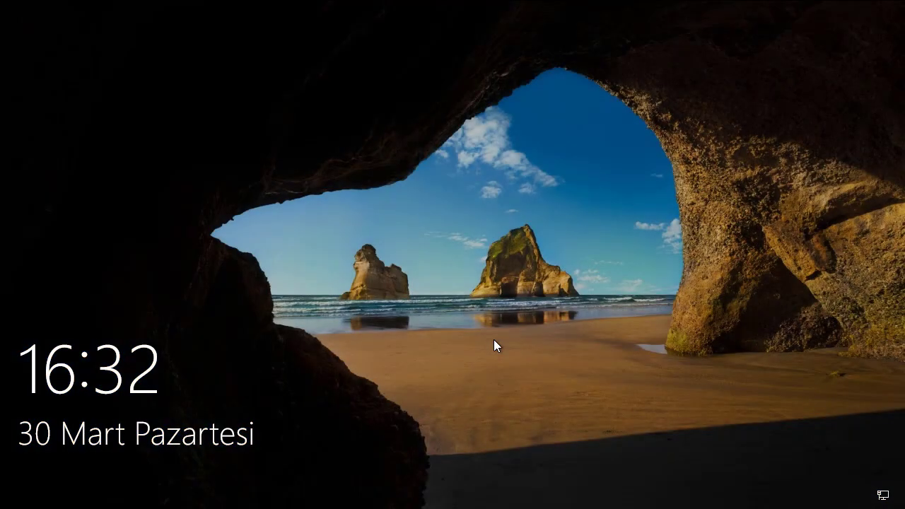
- Sign in as üç from the lock screen by entering its current password
click(493, 339)
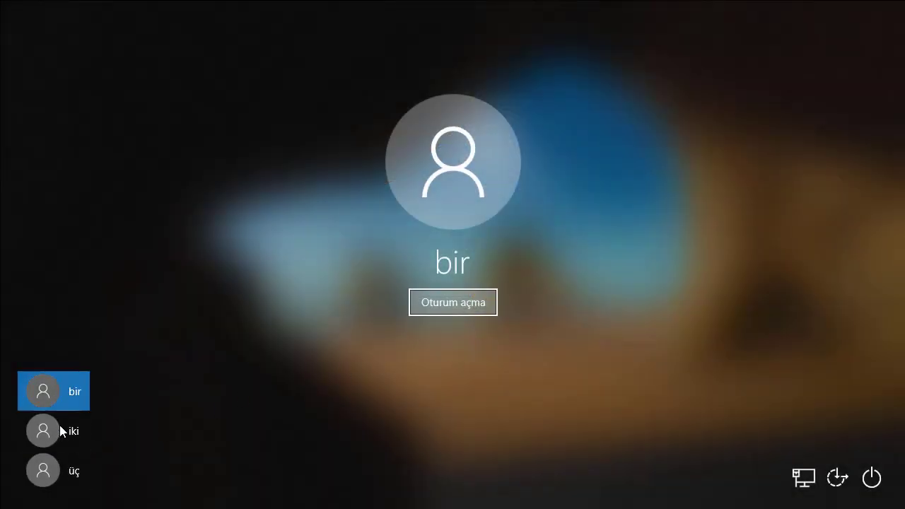
click(47, 471)
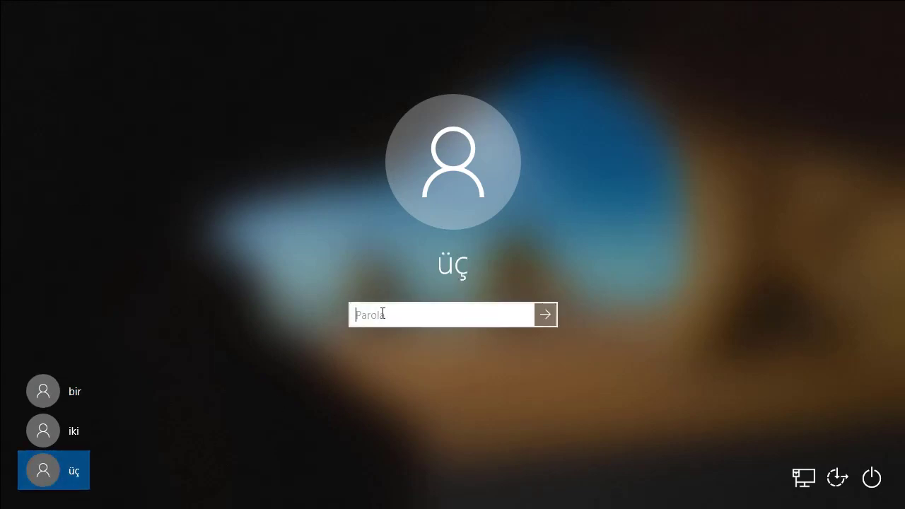
text(1)
click(551, 315)
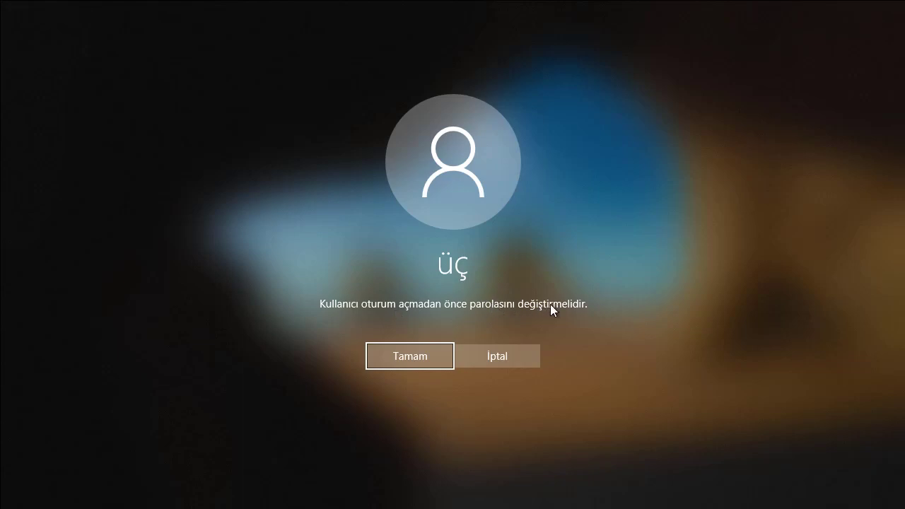
- Replace üç's password with a new one, filling Yeni parola and Parolayı onayla
click(422, 359)
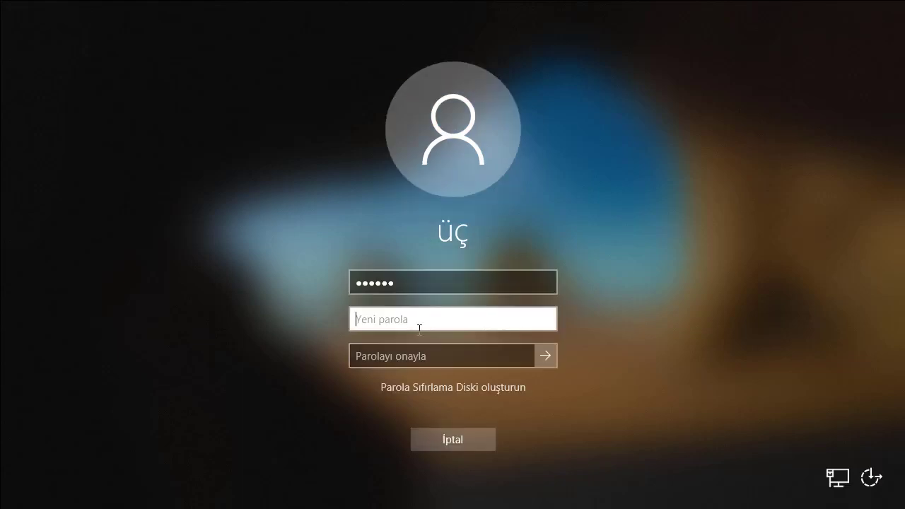
text(•••)
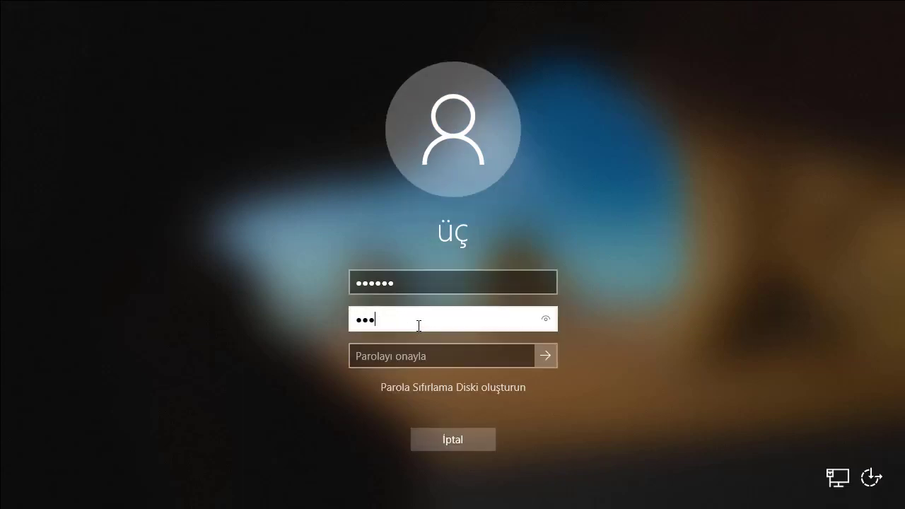
click(422, 356)
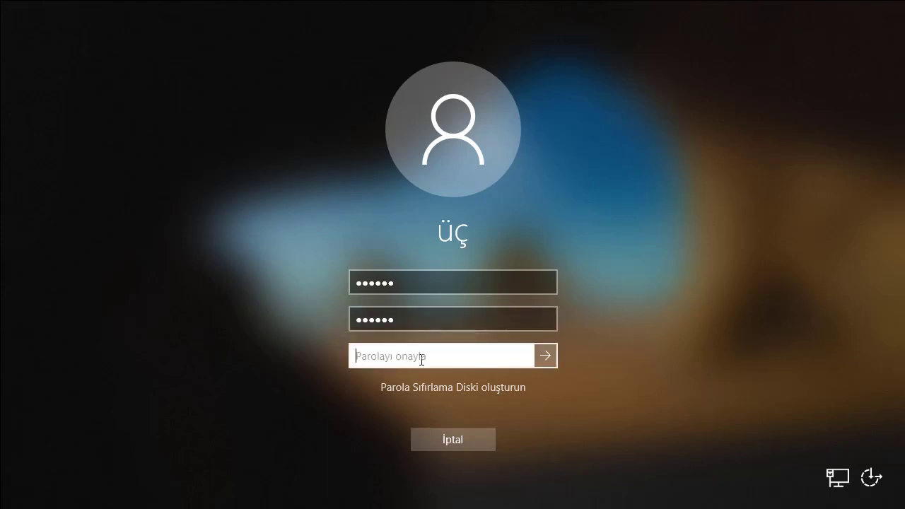
text(•)
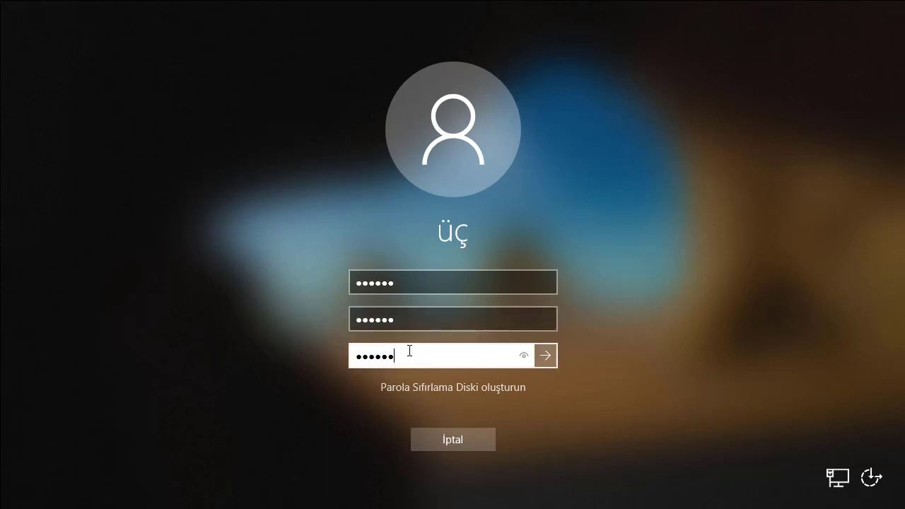
click(546, 358)
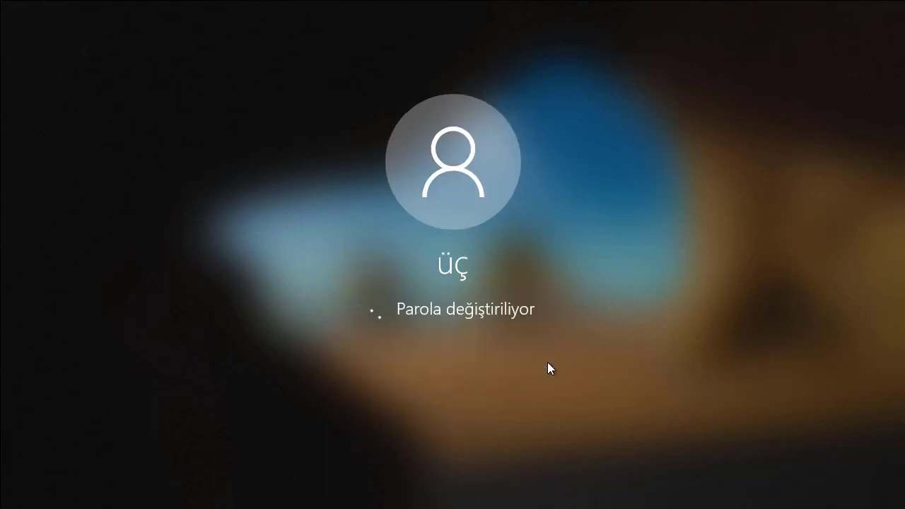
click(471, 347)
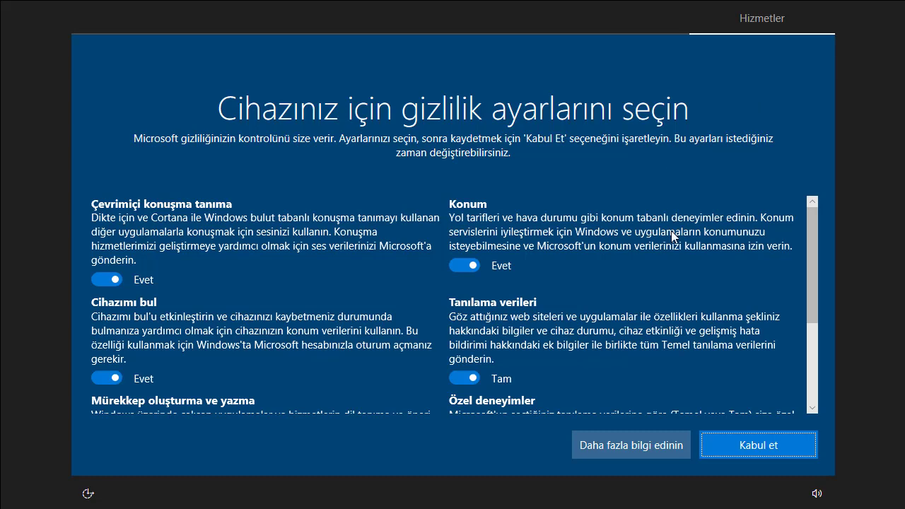
- Accept the privacy settings with Kabul et so first sign-in setup completes
scroll(675, 231, down, 2)
click(750, 447)
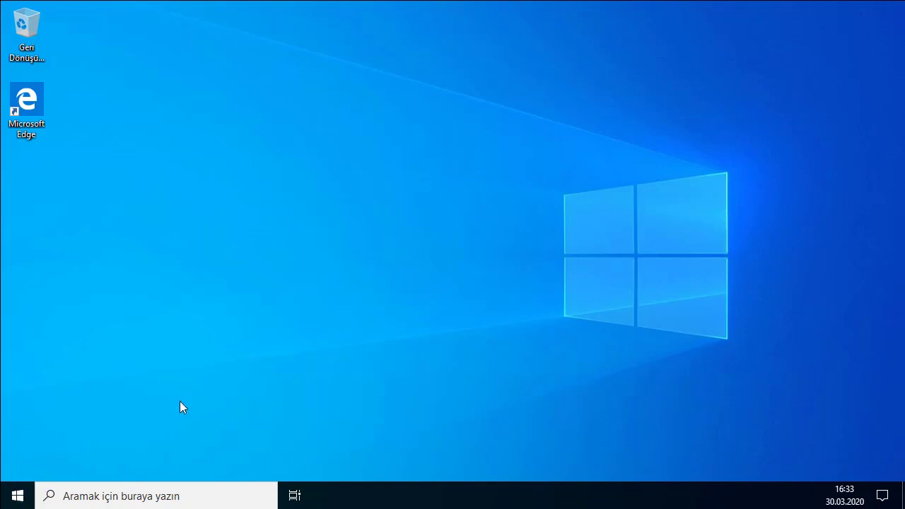
- Open Masaüstü simge ayarları through the desktop's Kişiselleştir > Temalar settings
right_click(13, 501)
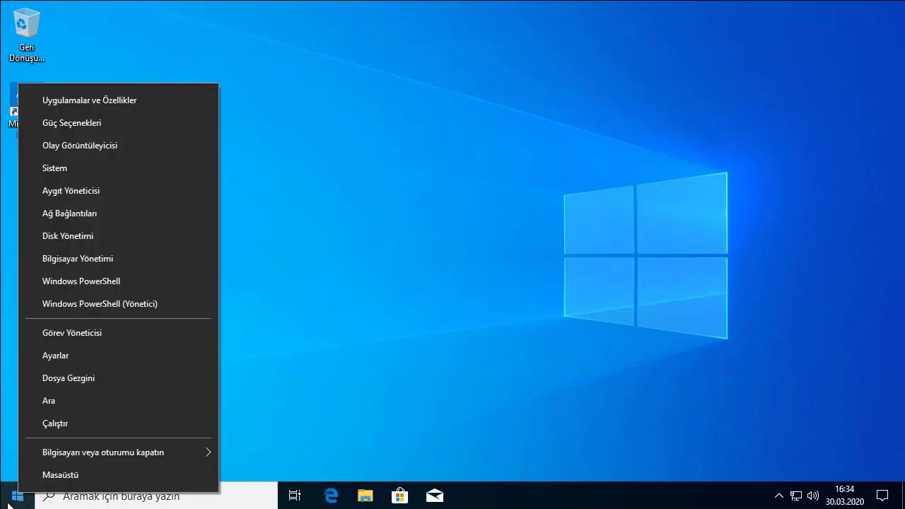
click(42, 367)
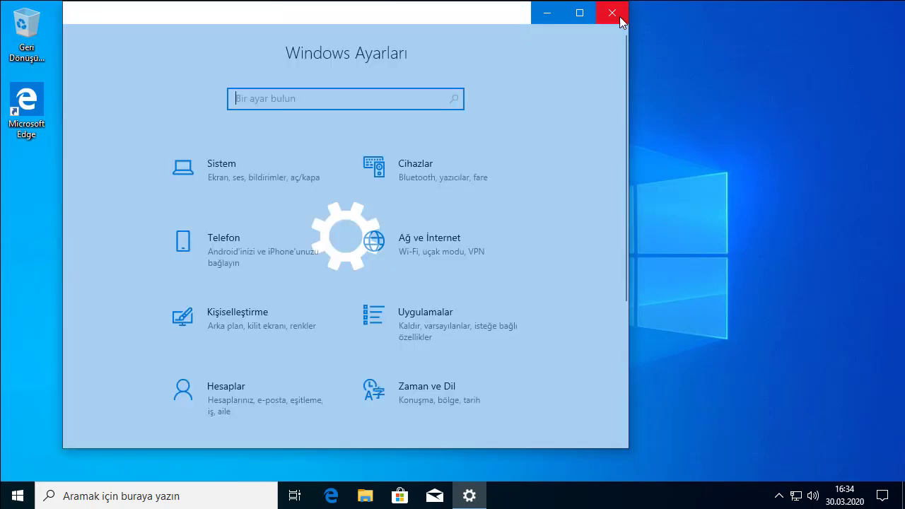
click(607, 16)
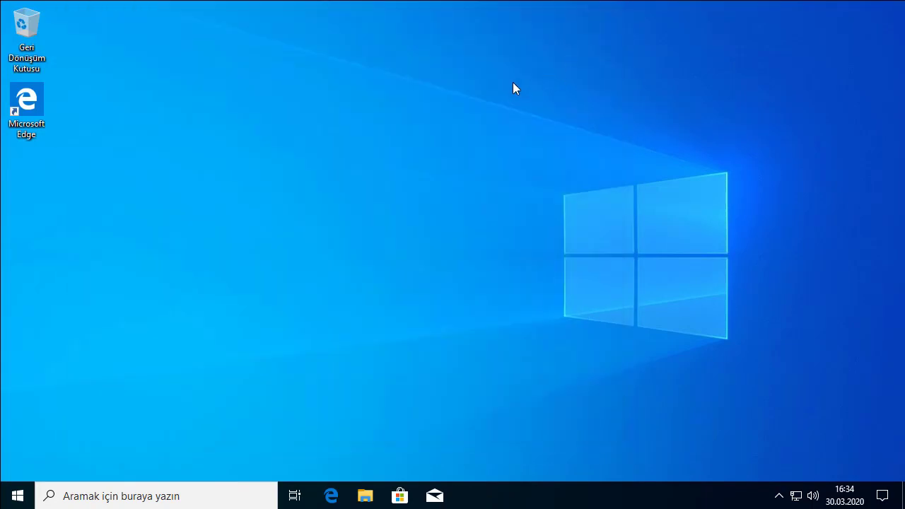
right_click(317, 101)
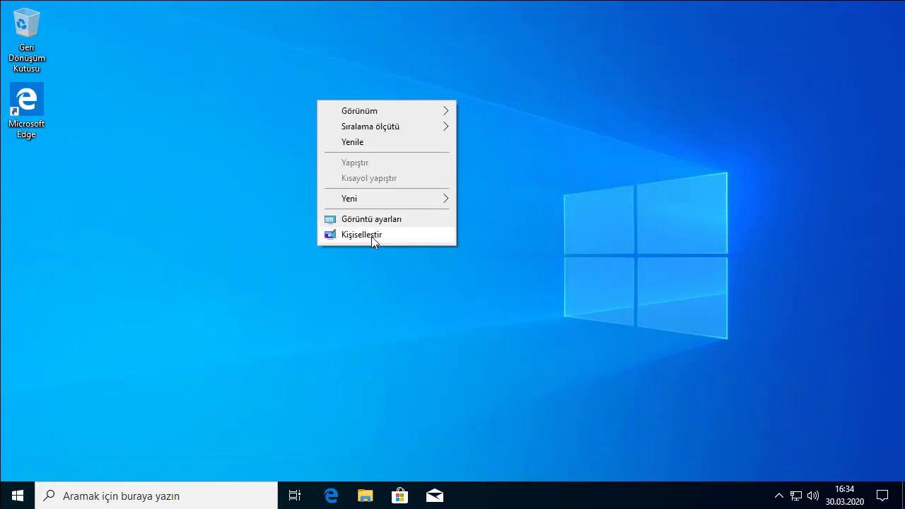
right_click(298, 121)
click(350, 256)
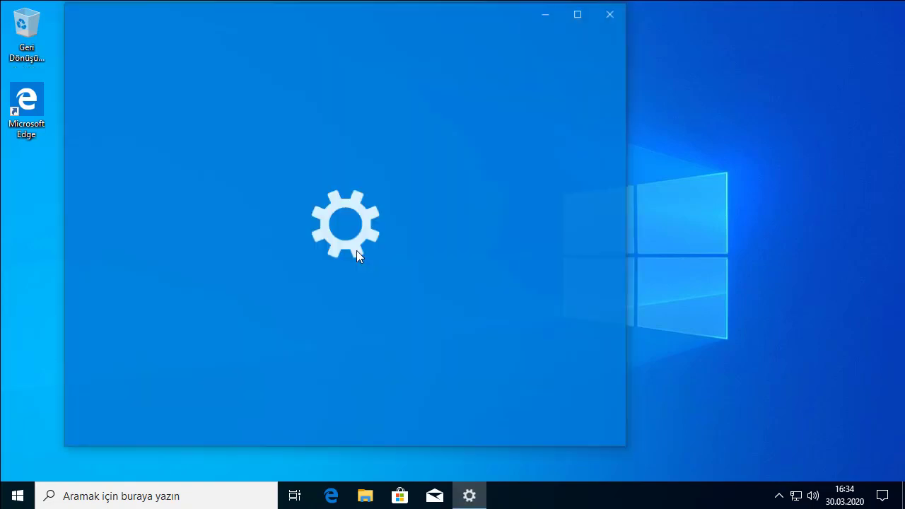
scroll(455, 279, down, 5)
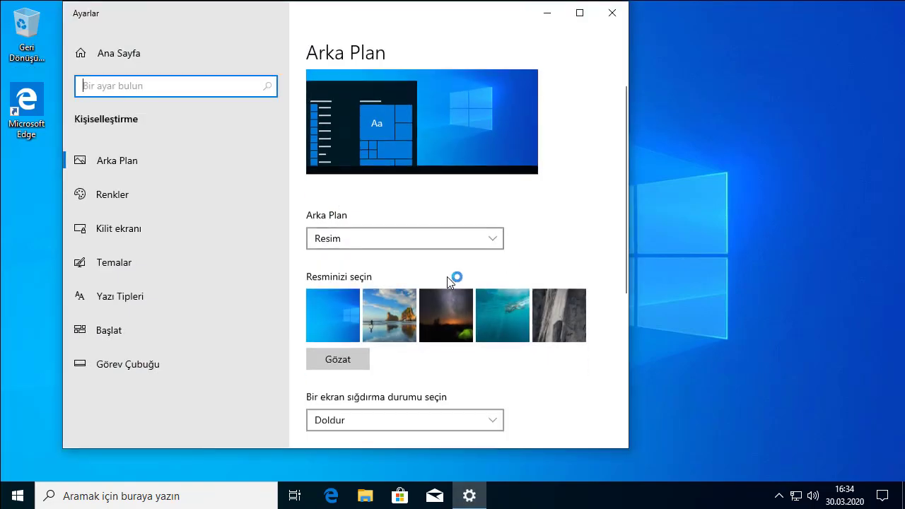
click(145, 261)
scroll(407, 335, down, 10)
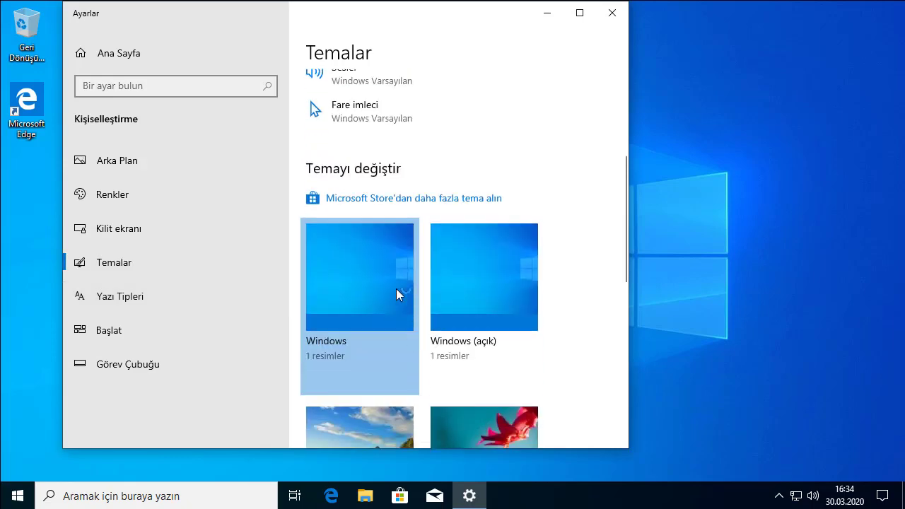
click(364, 193)
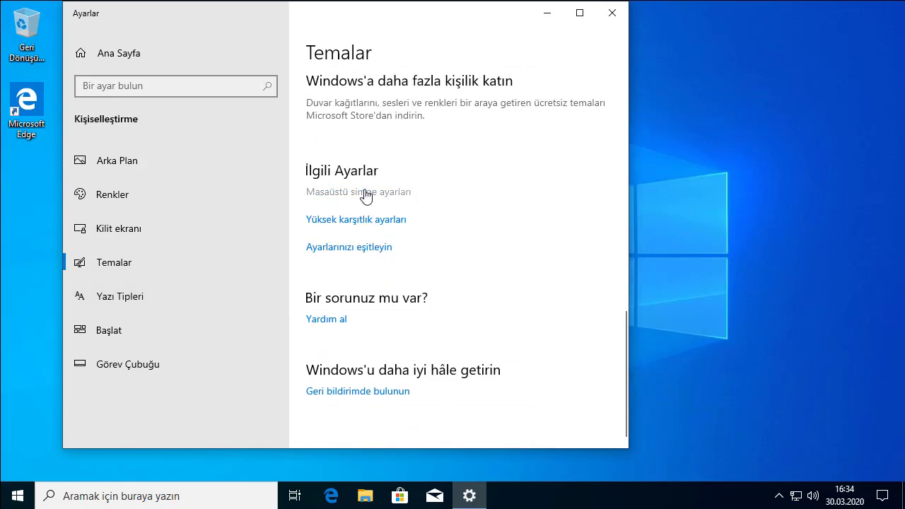
- Enable the Bilgisayar, Kullanıcı Dosyaları and Ağ desktop icons, apply, and close Settings
click(166, 181)
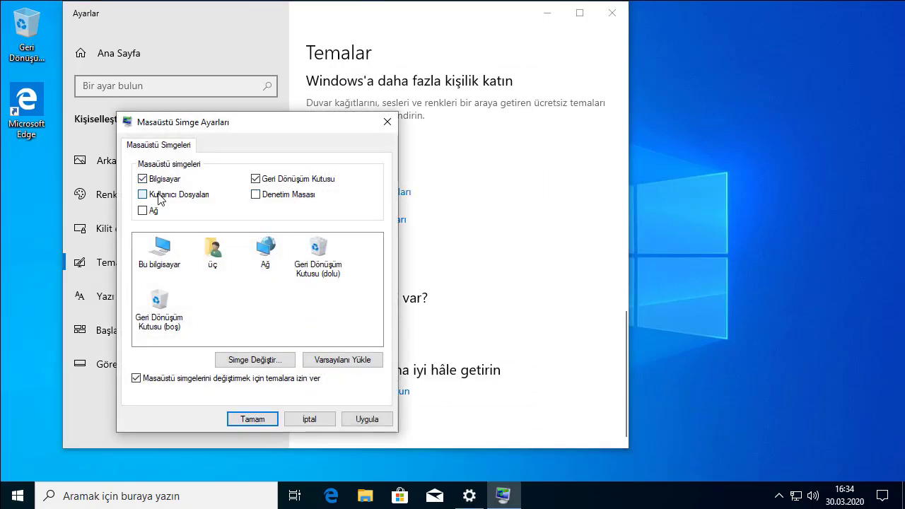
click(161, 196)
click(153, 211)
click(366, 419)
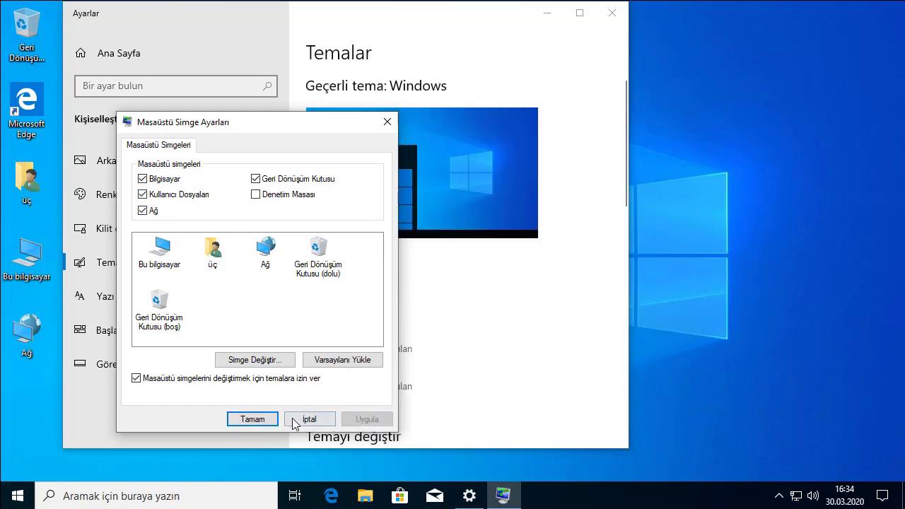
click(252, 420)
click(612, 12)
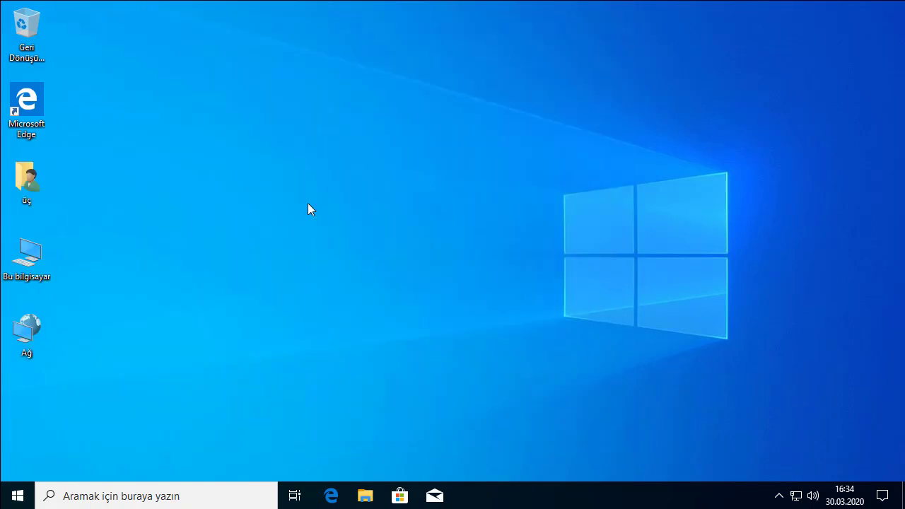
- Create a new folder named deneme on the desktop
right_click(253, 152)
mouse_move(296, 254)
click(425, 252)
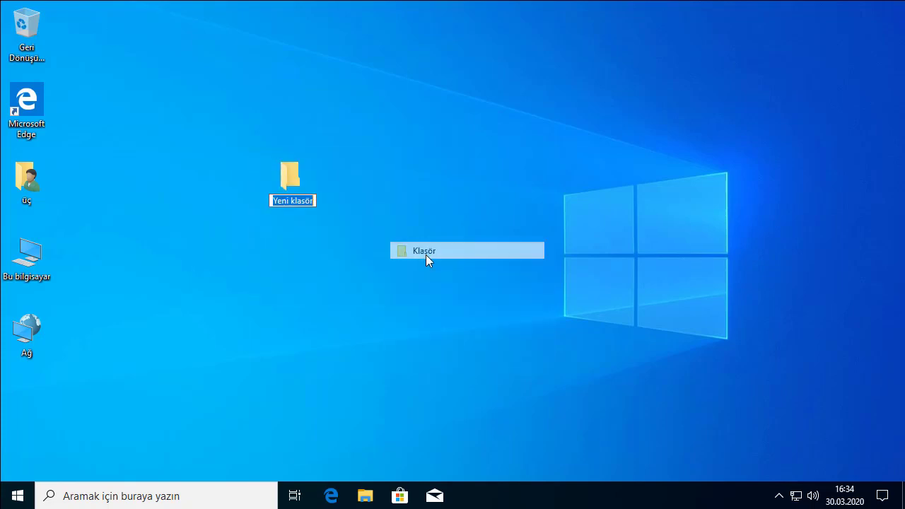
text(f)
key(ctrl+z)
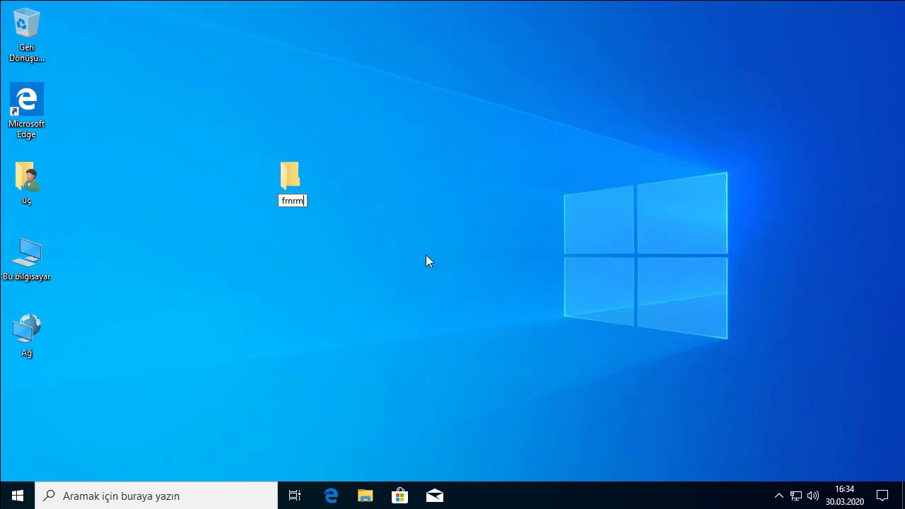
key(BackSpace)
text(deneme)
key(Return)
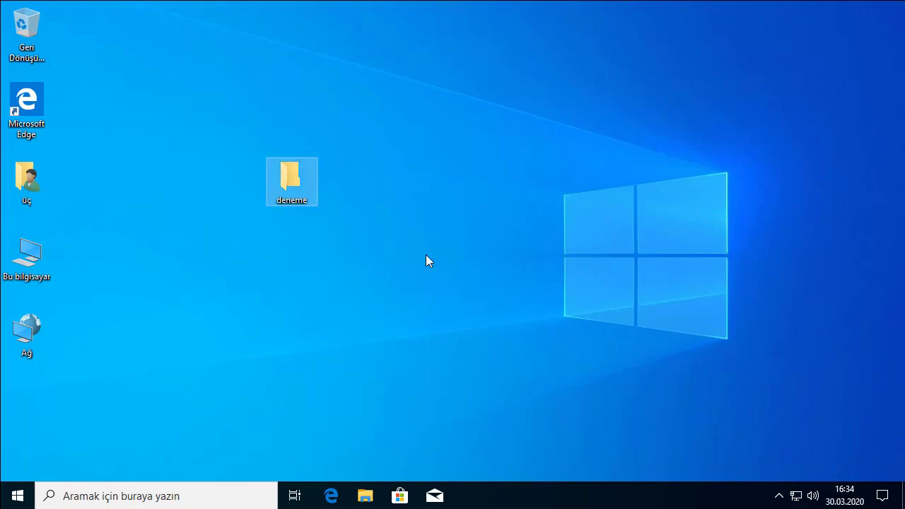
- Create a new rich text document in Bu bilgisayar's İndirilenler folder
double_click(43, 259)
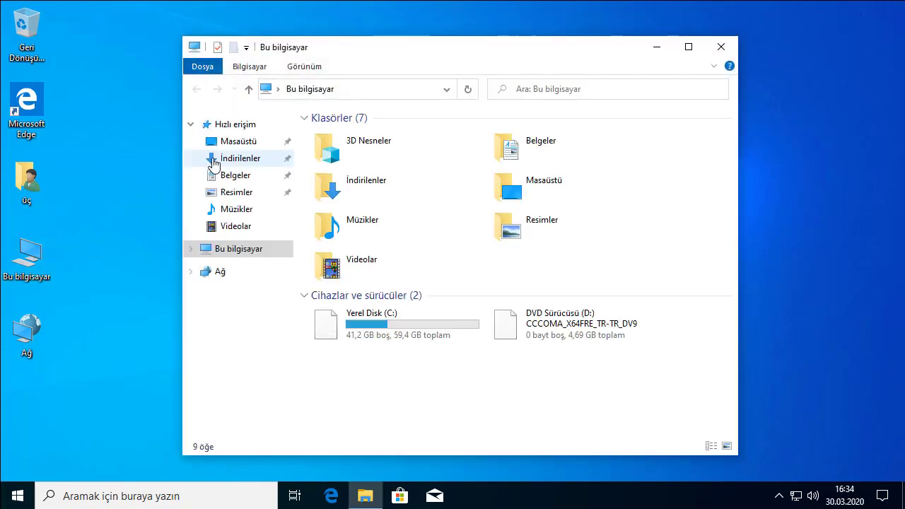
click(234, 160)
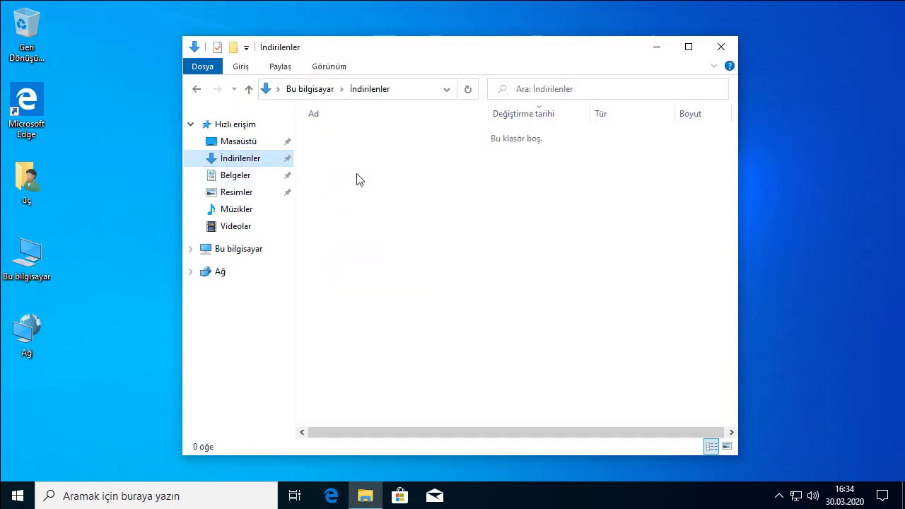
right_click(358, 176)
mouse_move(498, 349)
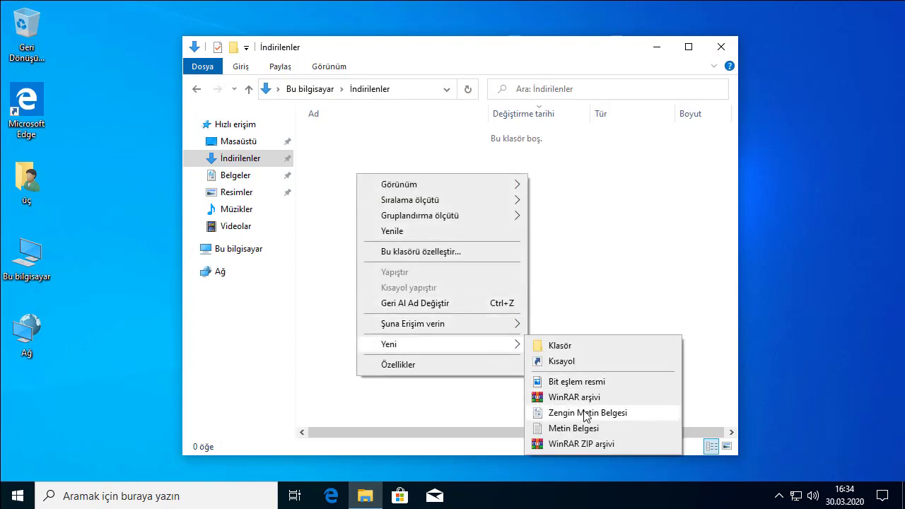
click(586, 414)
- Rename the document to denemeeeee and close the Downloads window
right_click(400, 161)
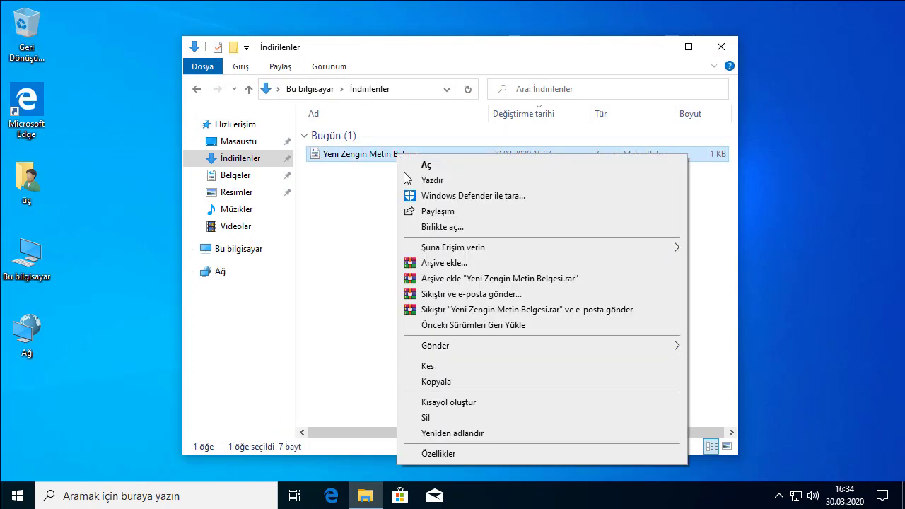
click(460, 432)
text(denemeeeee)
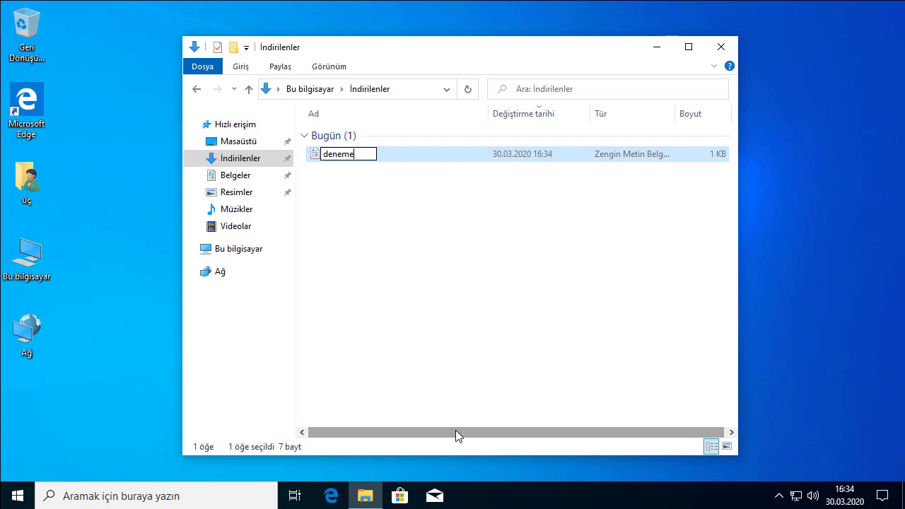
click(656, 345)
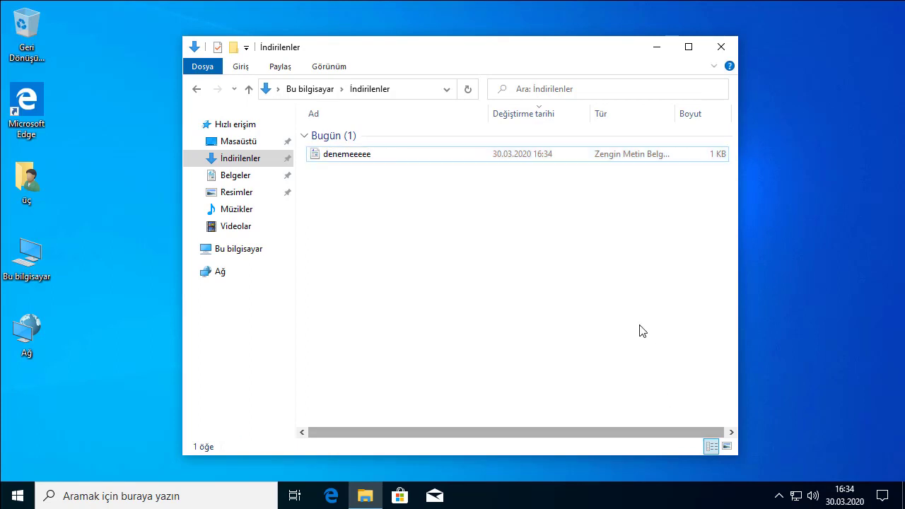
click(721, 47)
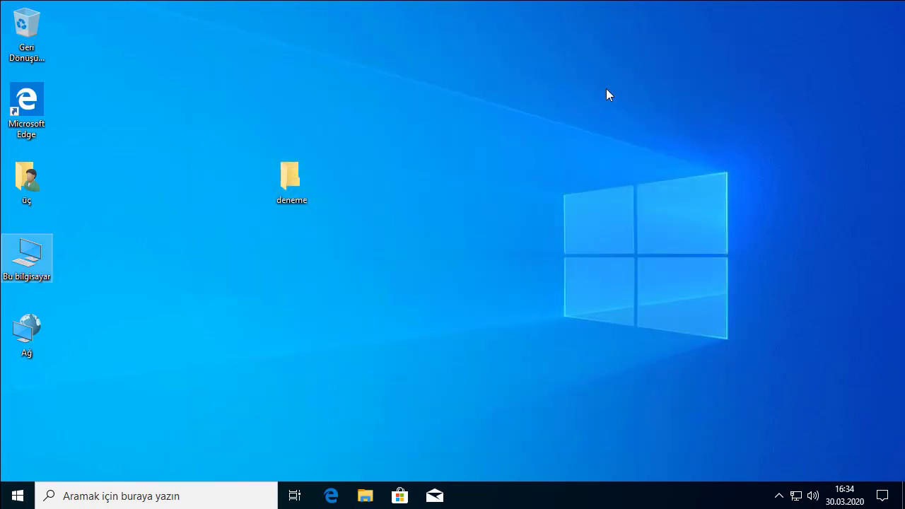
click(318, 251)
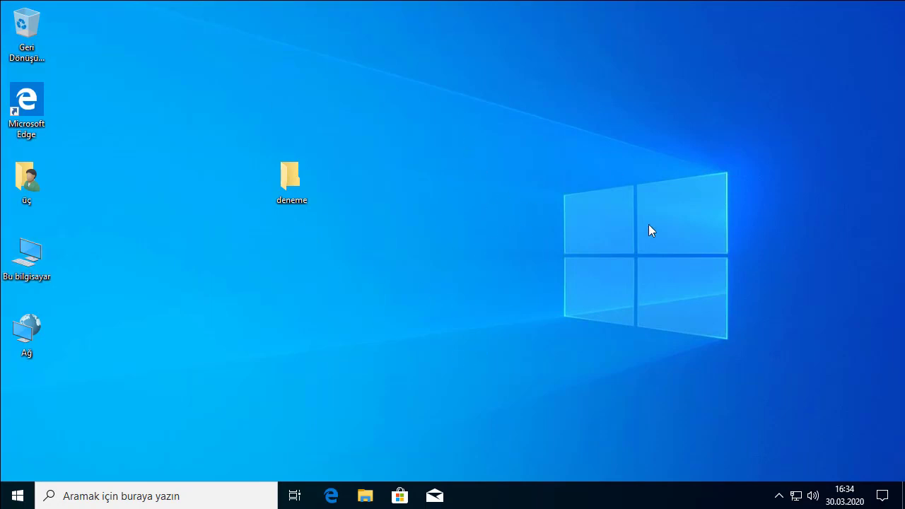
- Move the deneme folder beside Microsoft Edge, then sign out of üç's session
drag(284, 162, 128, 90)
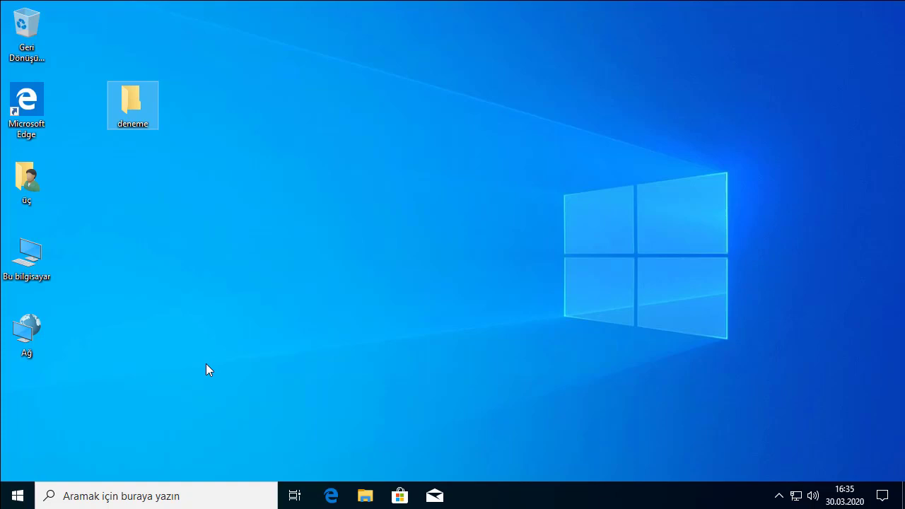
right_click(19, 495)
mouse_move(106, 454)
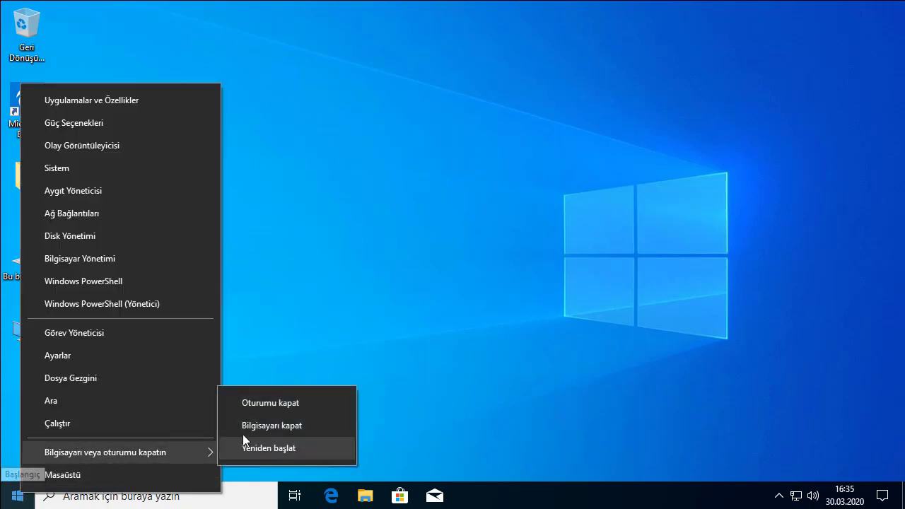
click(366, 196)
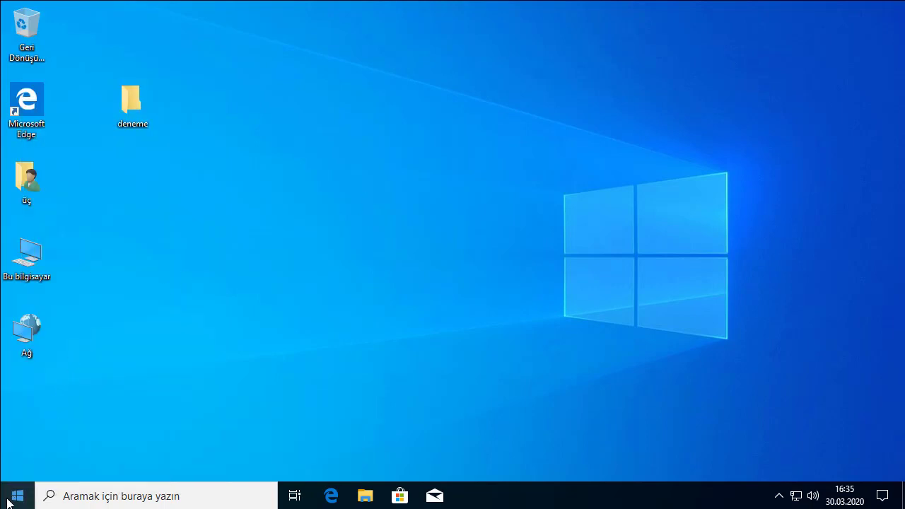
right_click(14, 493)
mouse_move(46, 460)
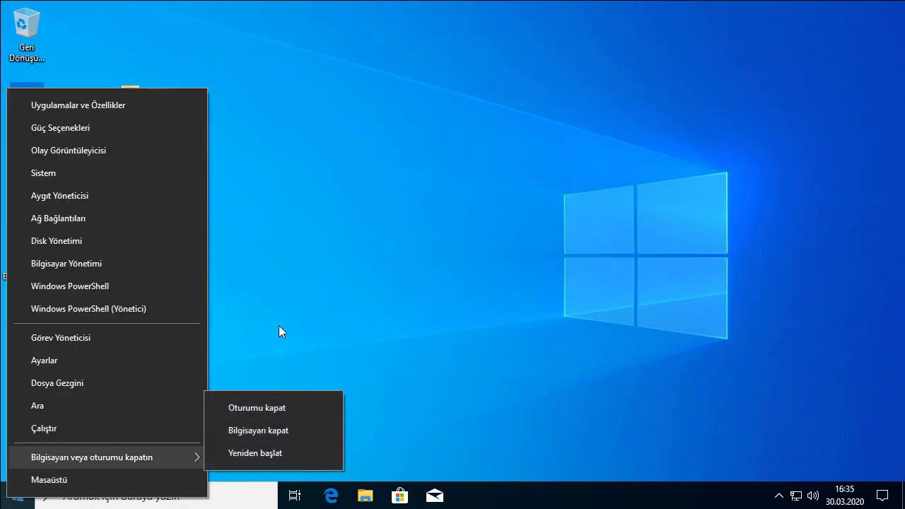
click(270, 409)
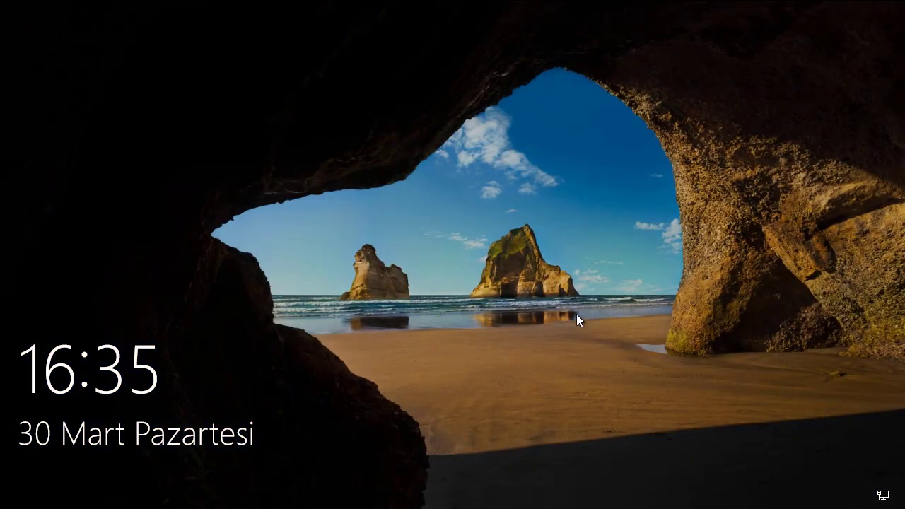
- Sign in as the bir account from the lock screen's user list
click(537, 301)
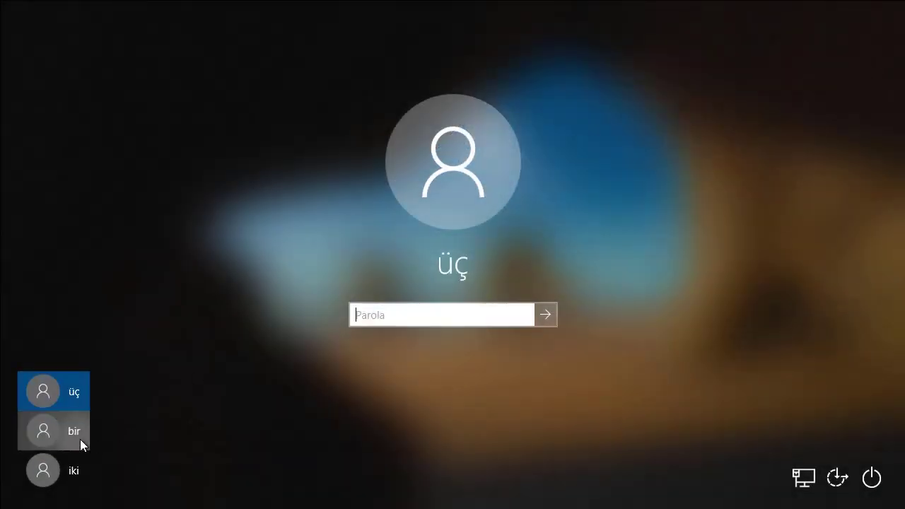
click(78, 437)
click(463, 304)
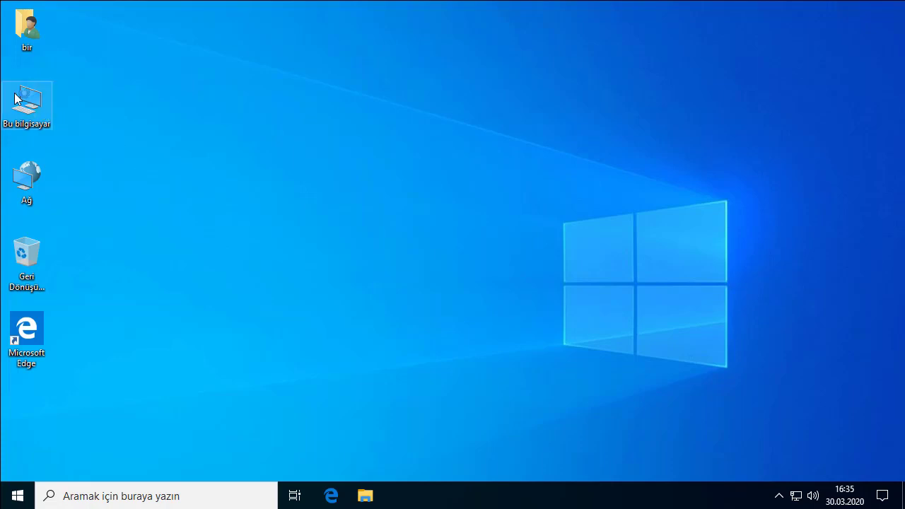
- Launch Computer Management from Bu bilgisayar and show Local Users and Groups > Kullanıcılar
right_click(37, 94)
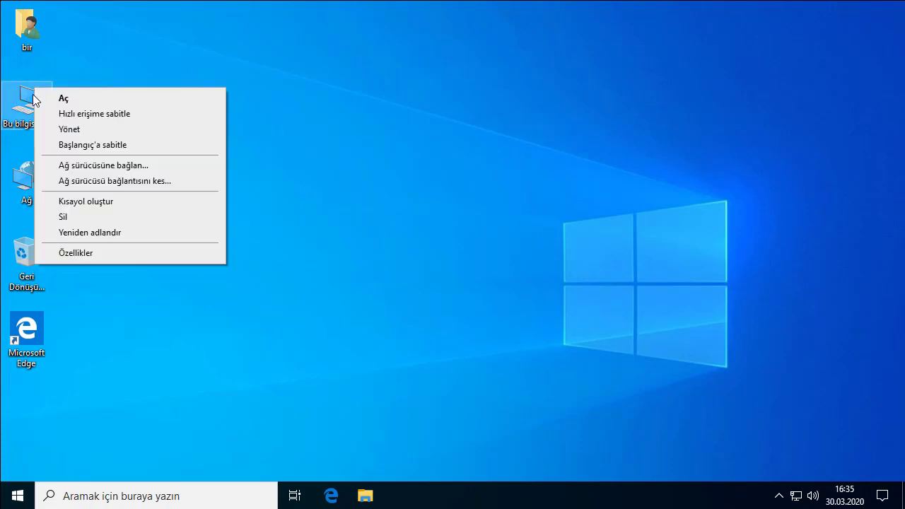
click(68, 130)
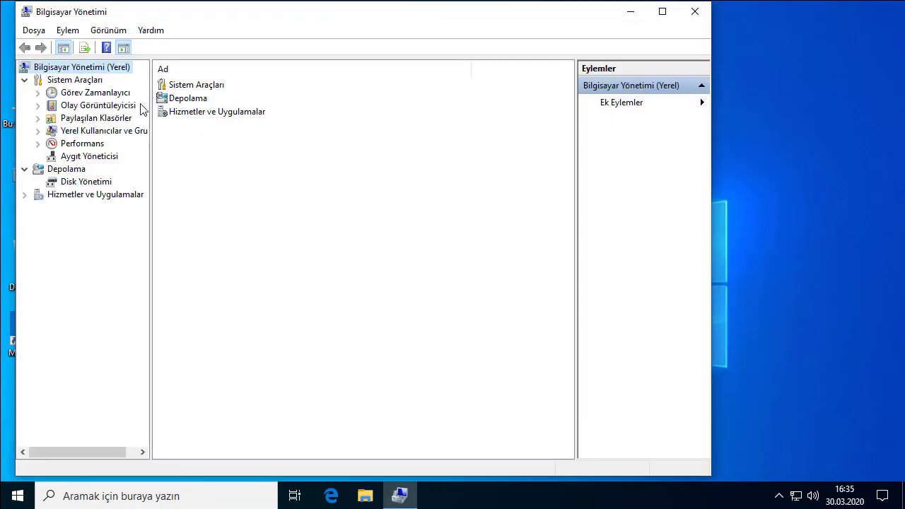
click(695, 12)
right_click(10, 104)
click(55, 147)
click(92, 132)
double_click(196, 87)
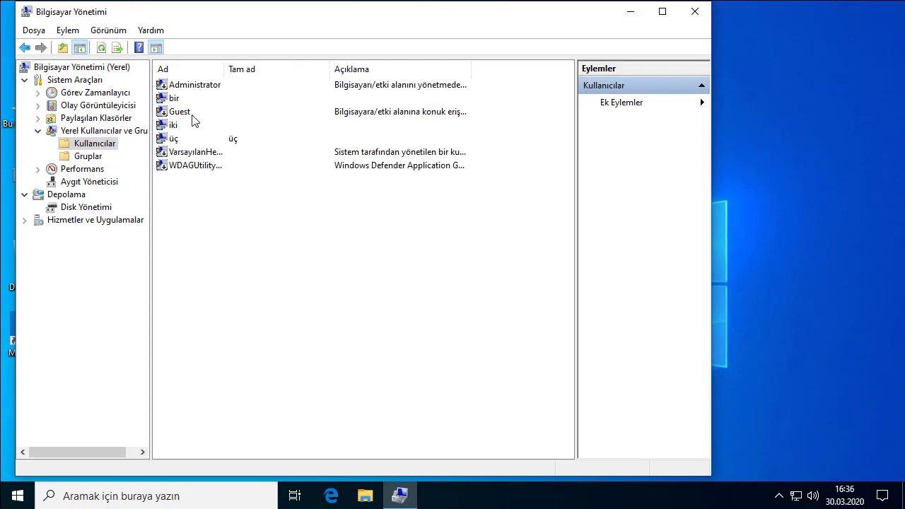
- Disable the iki account and clear its Password never expires option
right_click(173, 126)
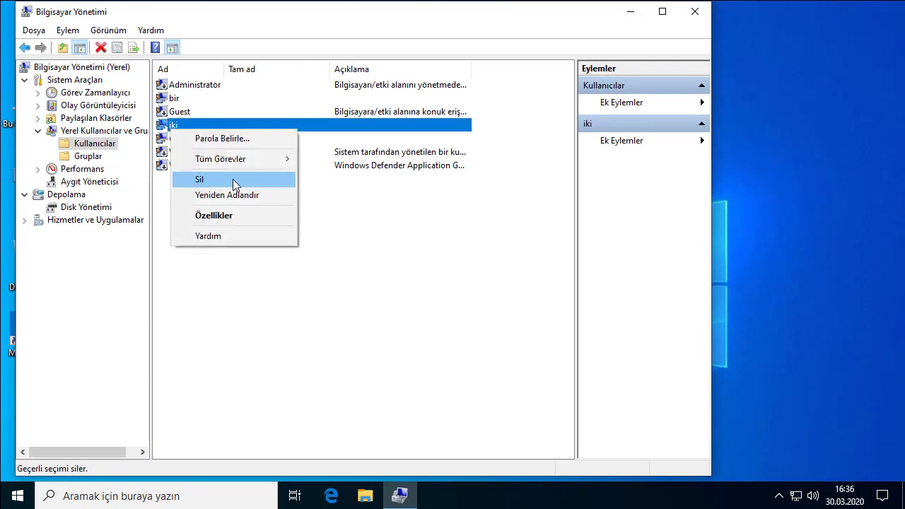
click(229, 217)
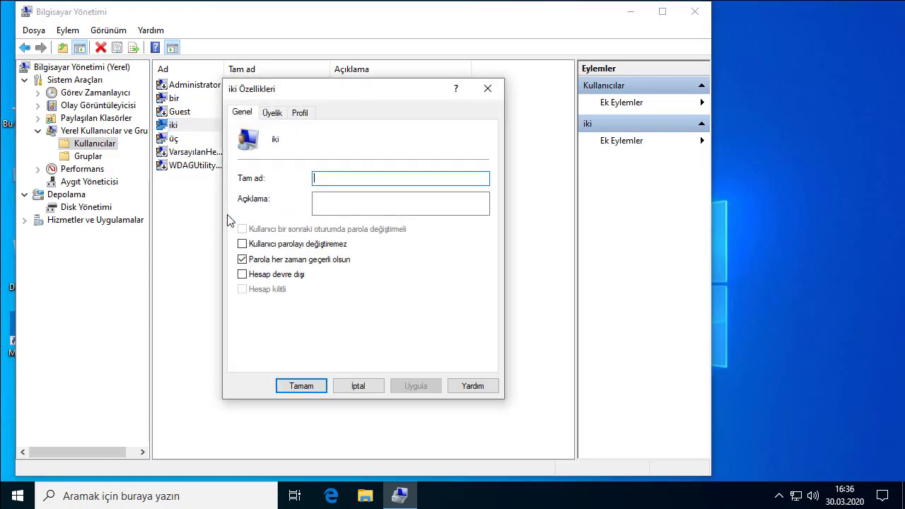
click(272, 275)
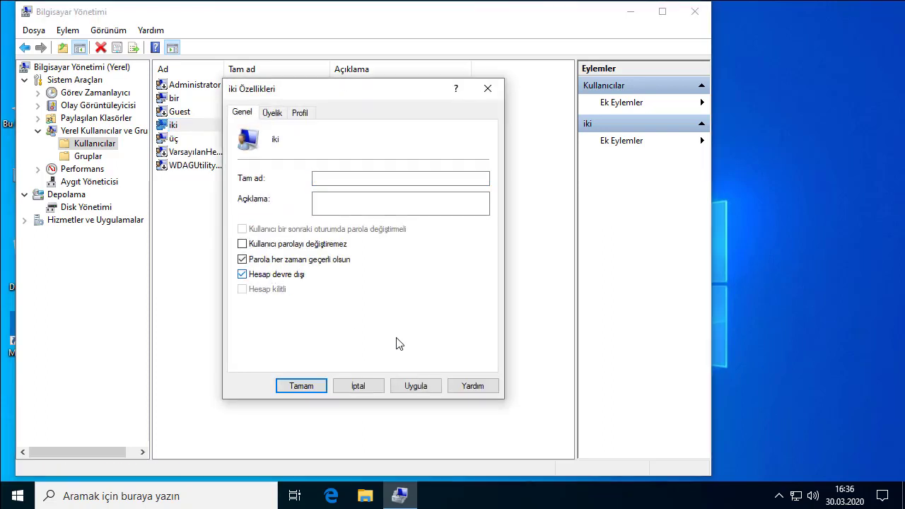
click(429, 394)
click(265, 260)
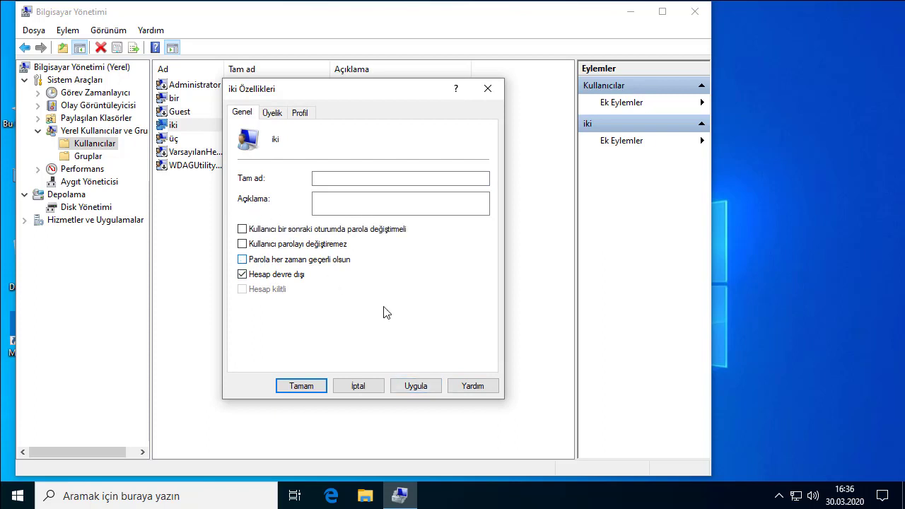
click(416, 393)
click(325, 386)
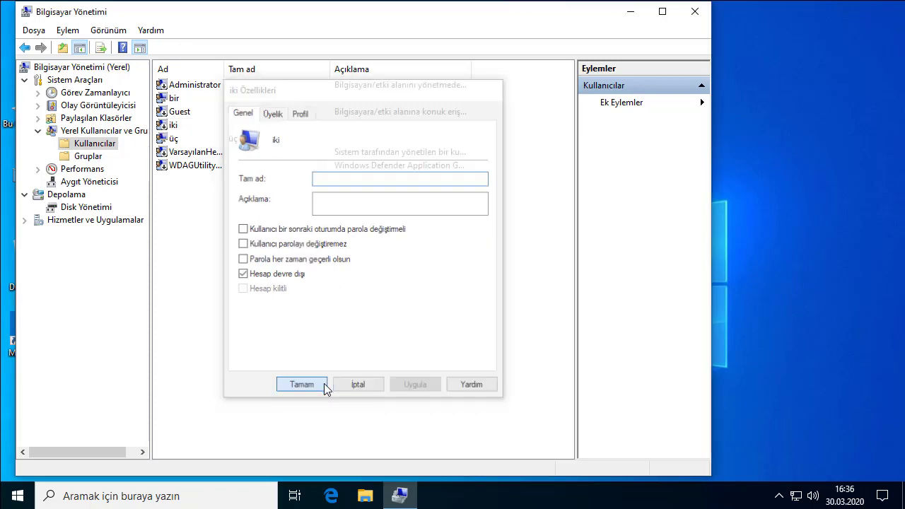
- Re-enable the iki account by unchecking Account is disabled in its Properties
click(174, 128)
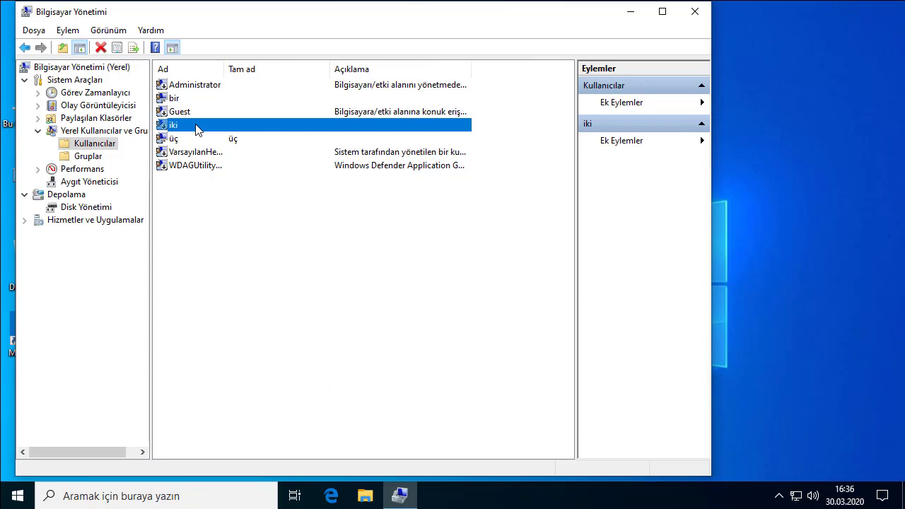
right_click(193, 128)
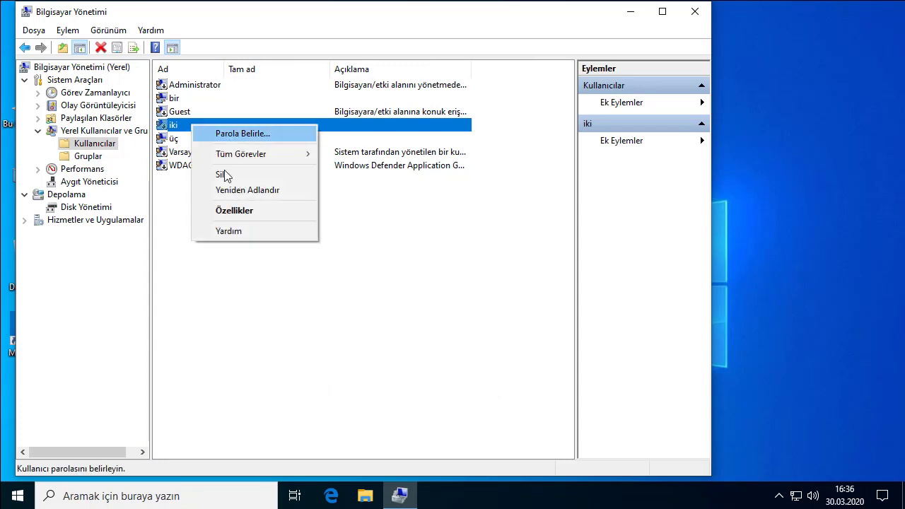
click(235, 213)
click(258, 277)
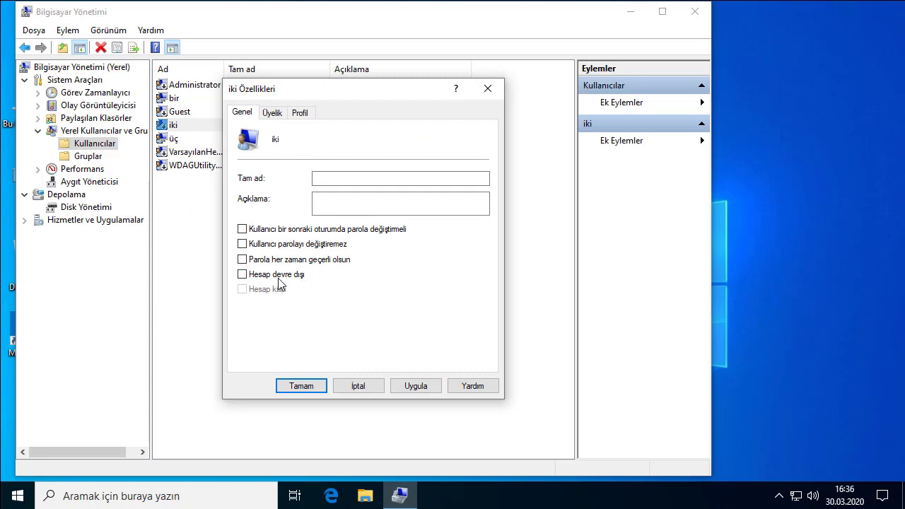
click(416, 385)
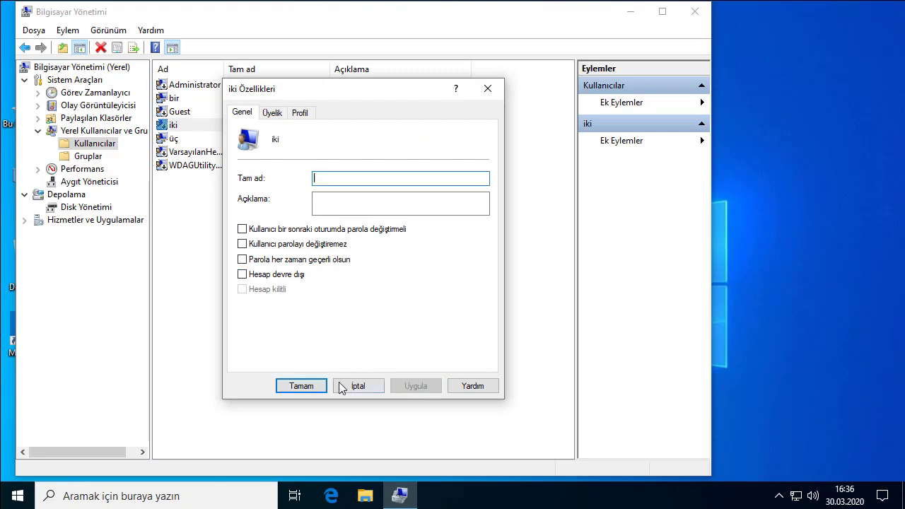
click(312, 382)
right_click(174, 139)
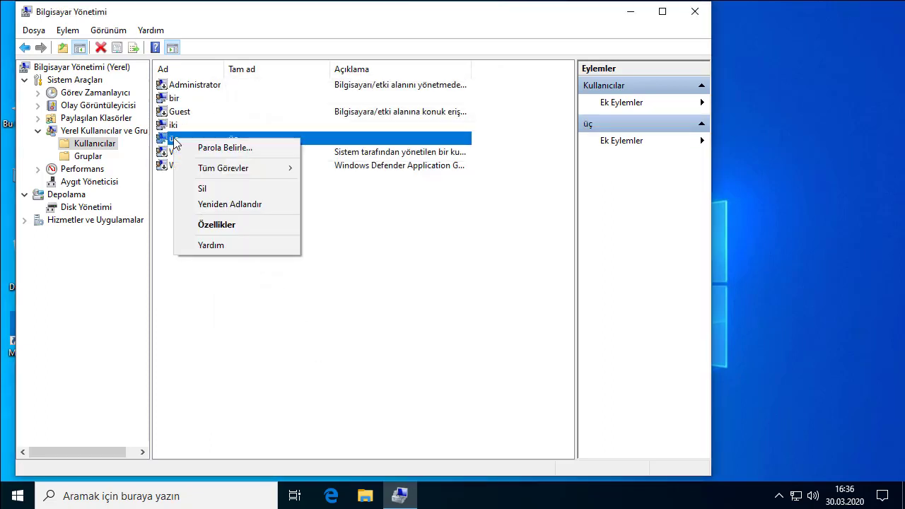
click(210, 428)
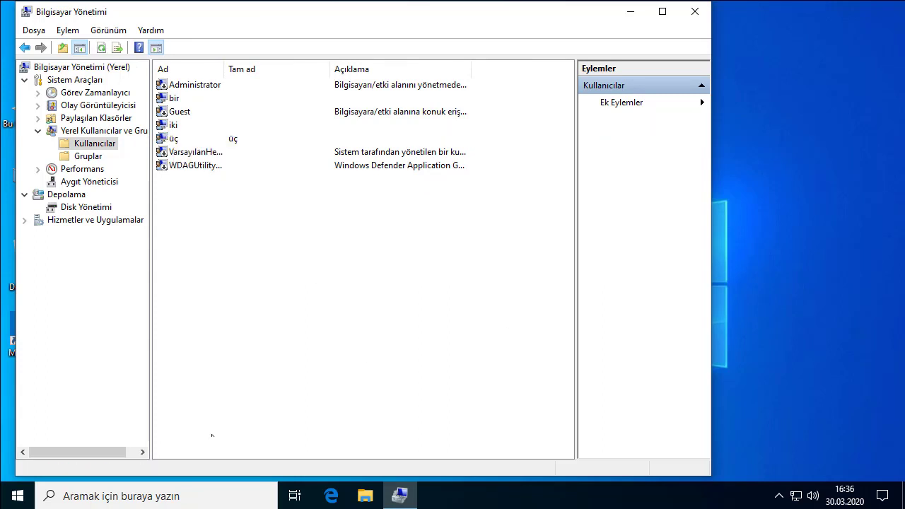
- Go to Settings' family and other users page and select the üç account
right_click(18, 496)
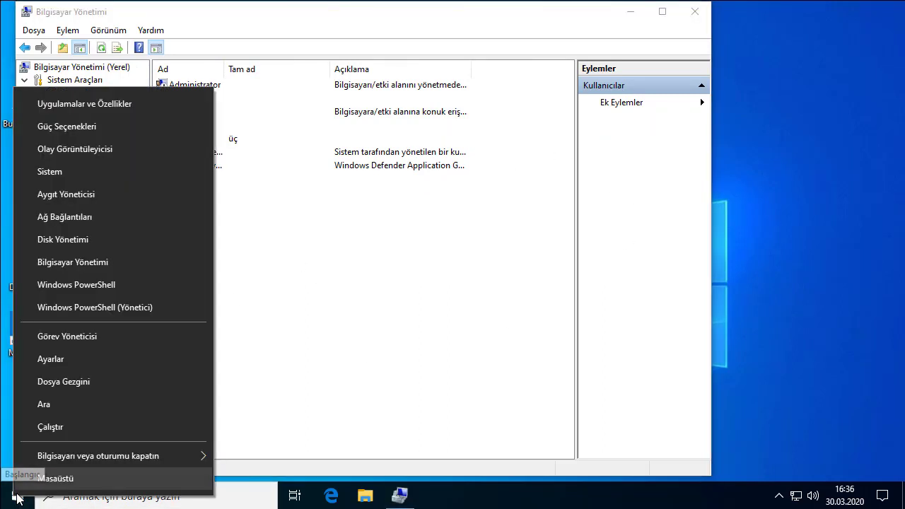
click(63, 358)
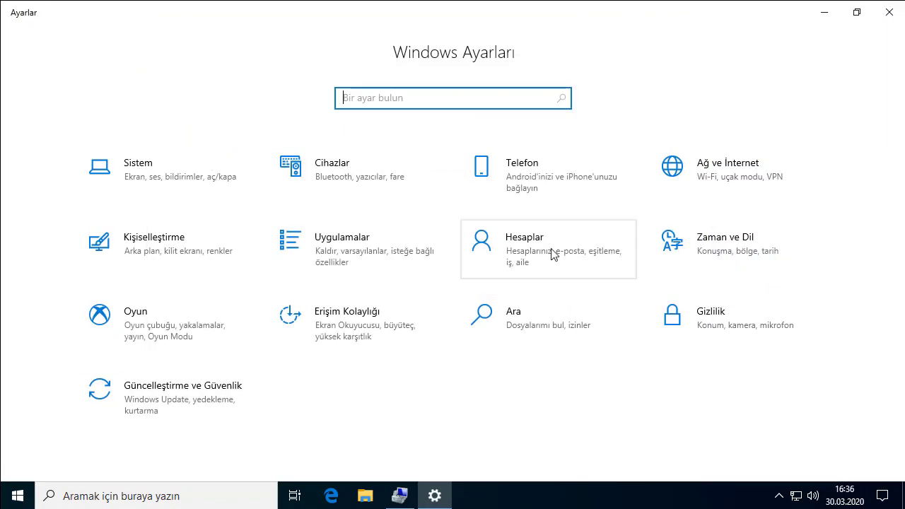
click(552, 253)
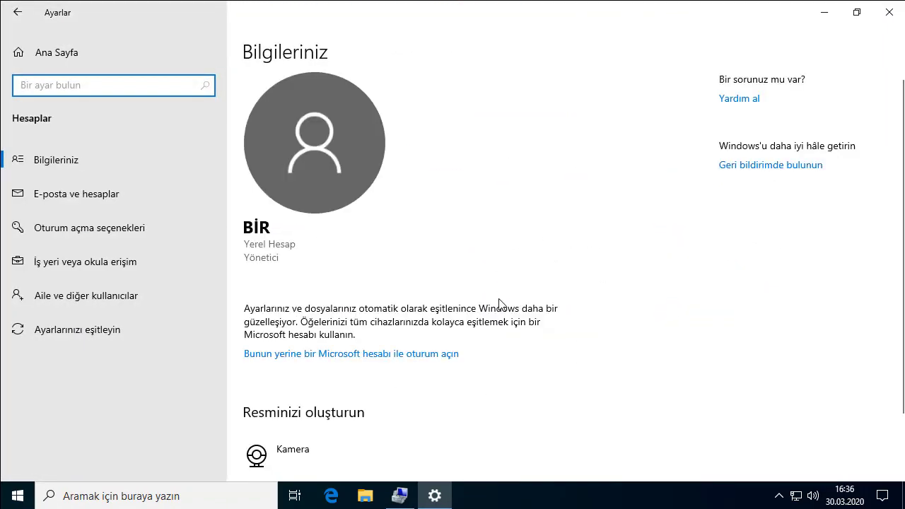
scroll(499, 303, down, 2)
click(113, 298)
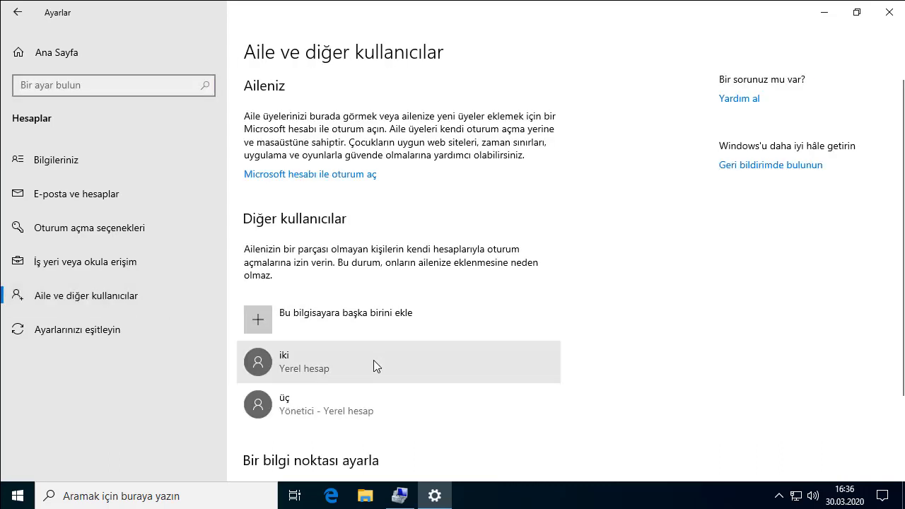
scroll(362, 358, down, 2)
click(348, 294)
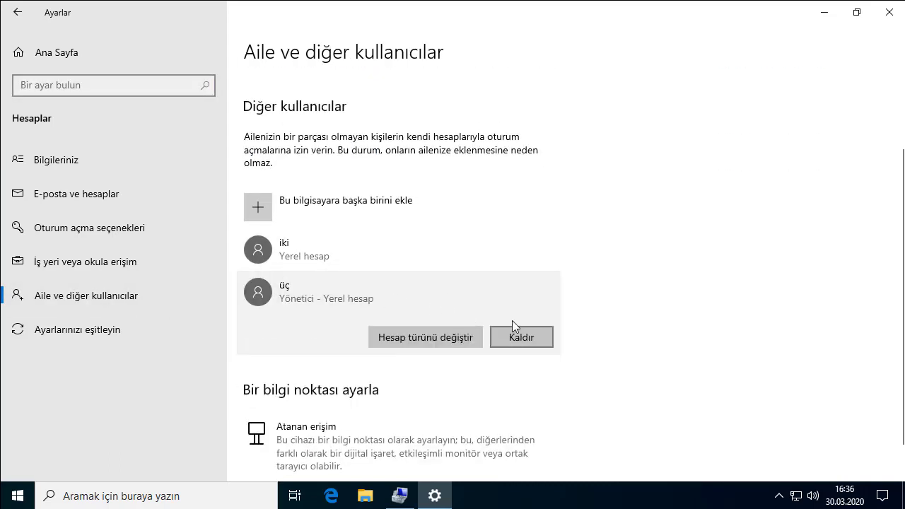
click(455, 252)
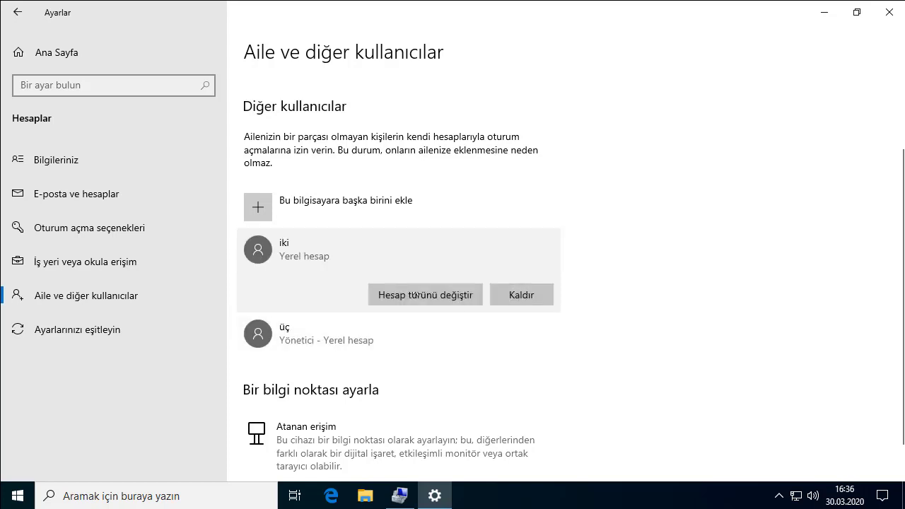
click(461, 327)
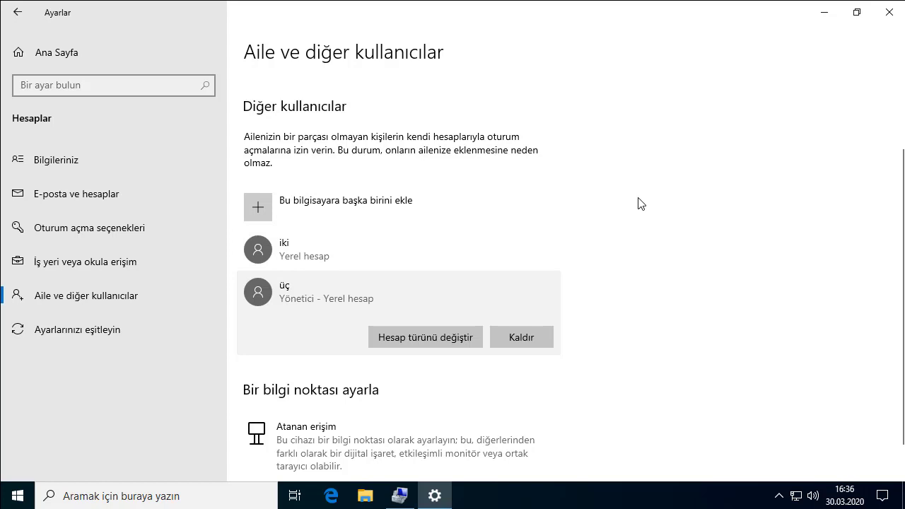
click(494, 248)
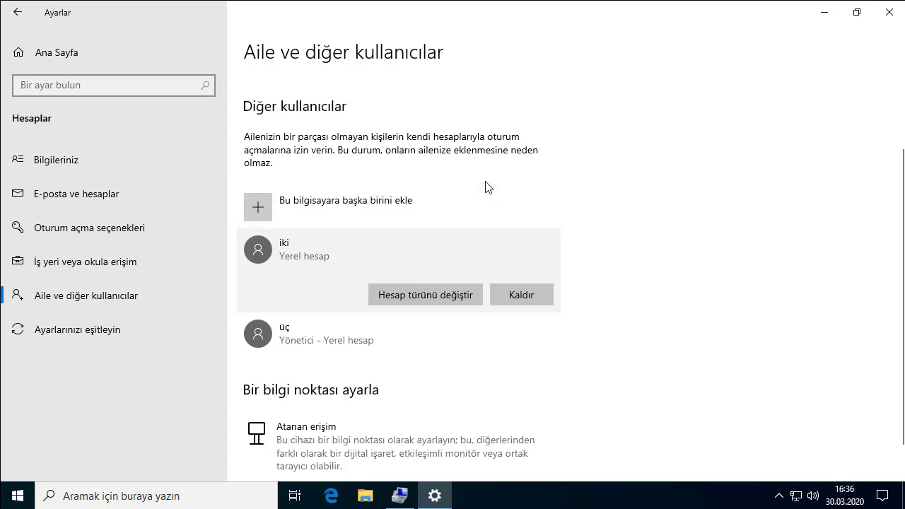
click(381, 334)
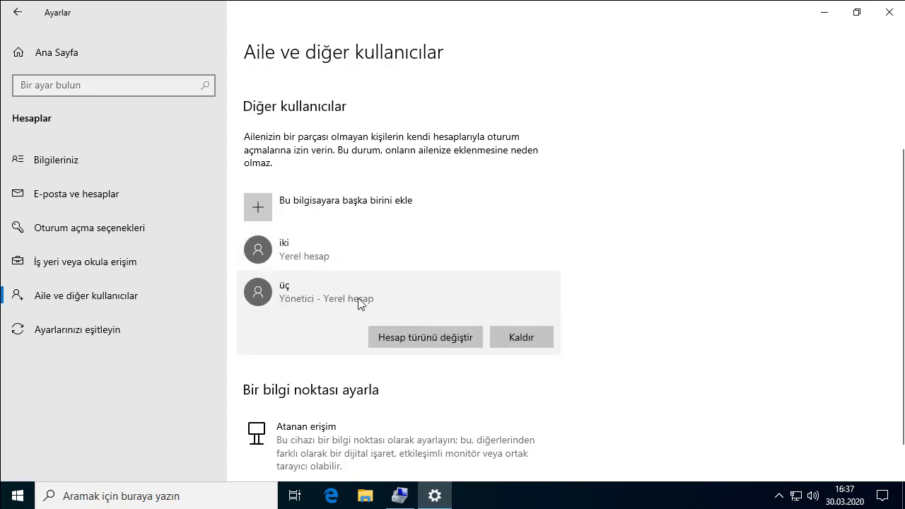
- Change üç's account type to Standart Kullanıcı and close Settings
click(398, 335)
click(360, 265)
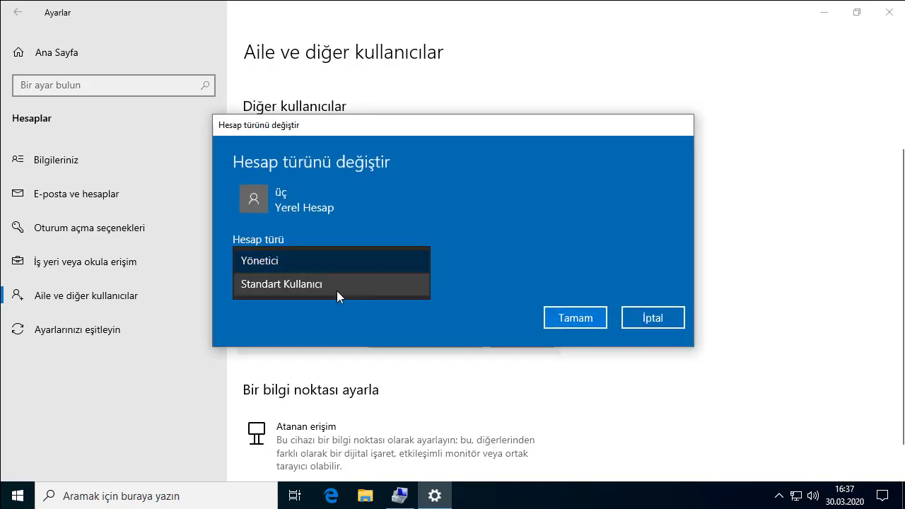
click(314, 283)
click(578, 319)
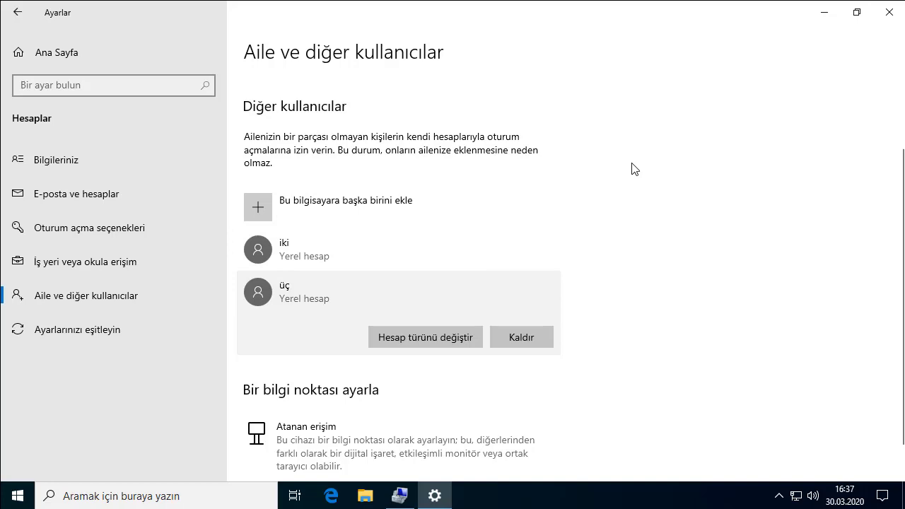
click(889, 12)
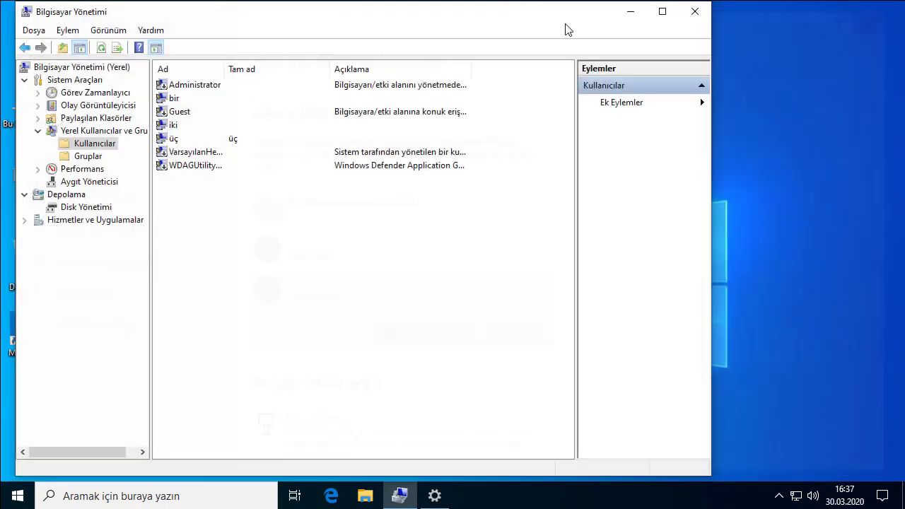
- Set and confirm a new password for the üç user, then close Computer Management
click(179, 126)
click(185, 140)
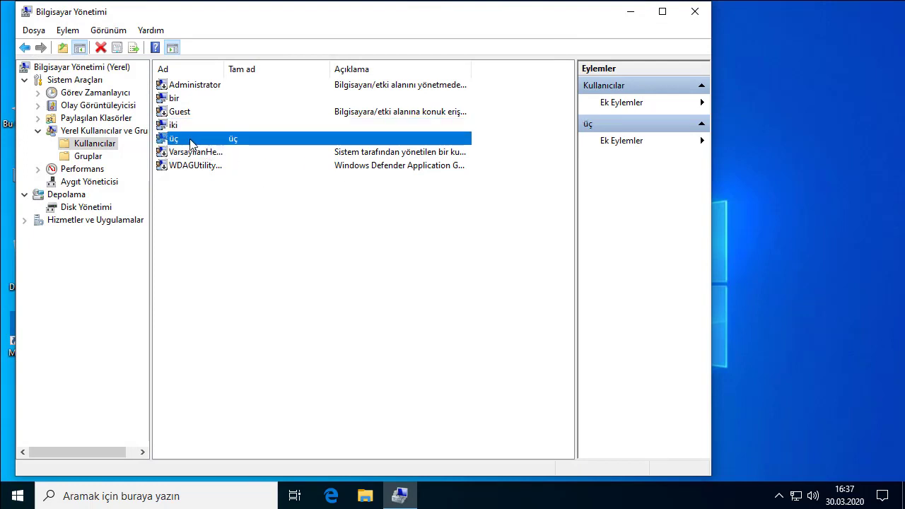
right_click(189, 142)
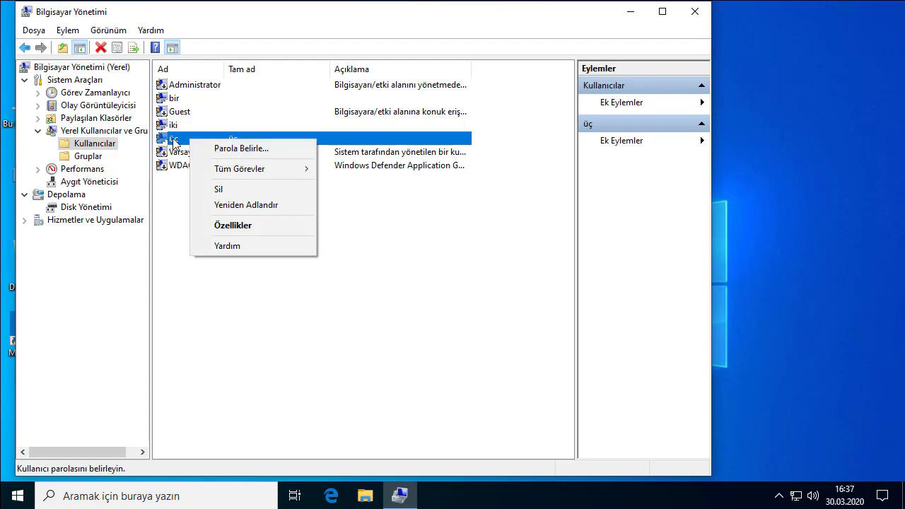
right_click(173, 140)
click(197, 148)
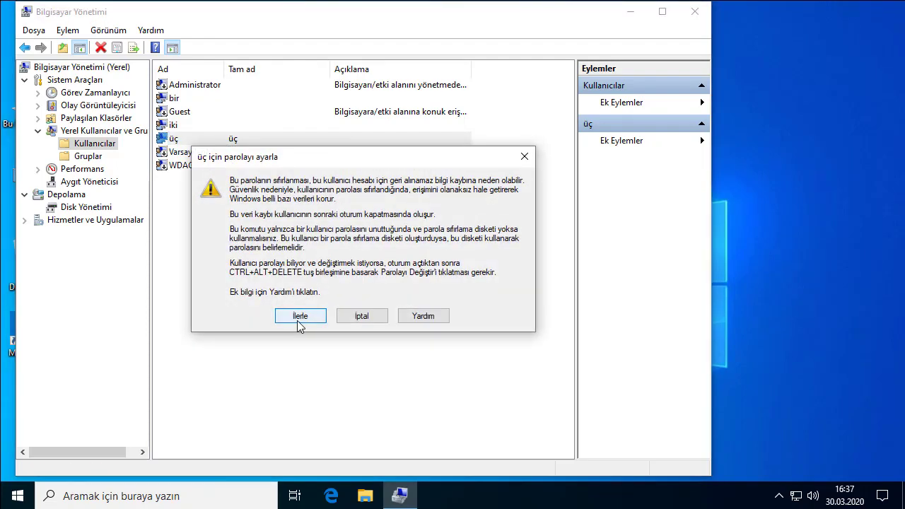
click(299, 322)
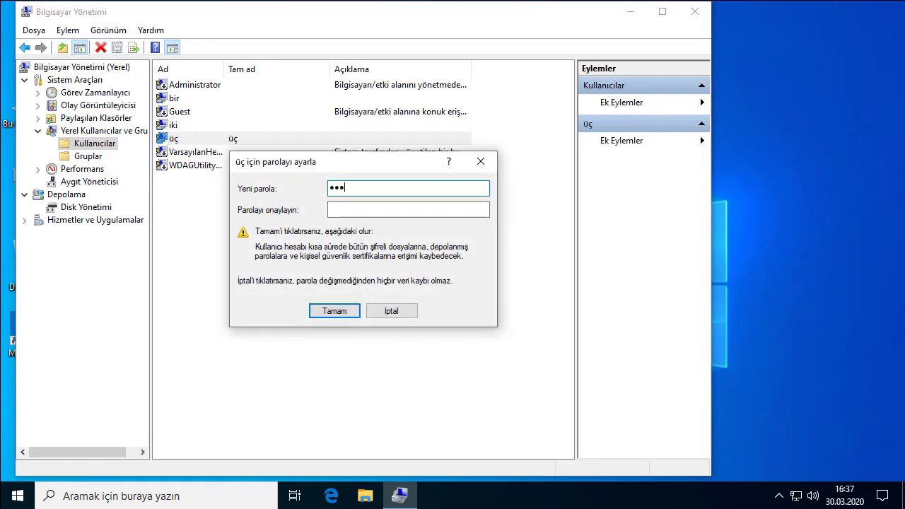
click(335, 209)
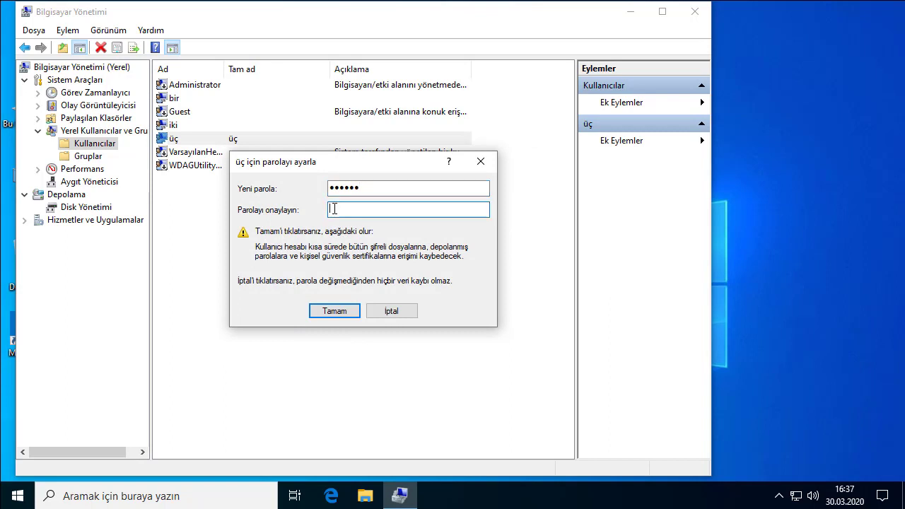
key(Return)
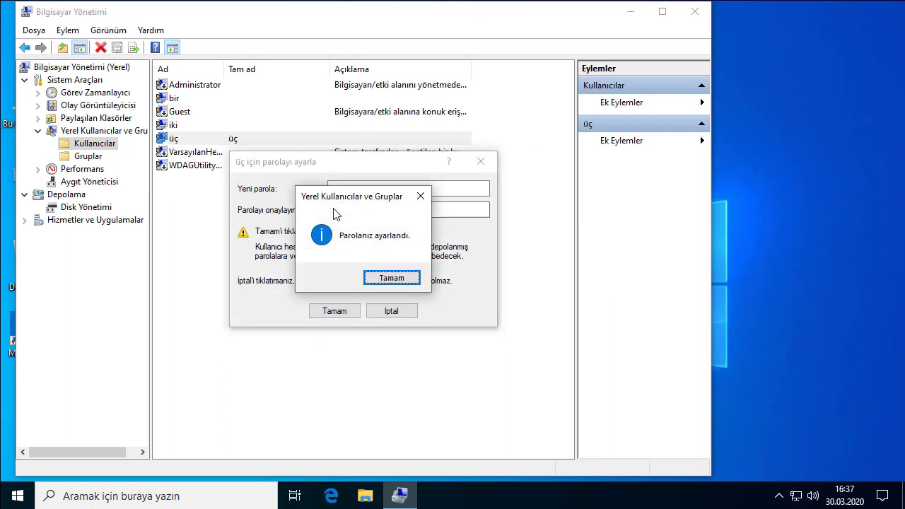
click(405, 282)
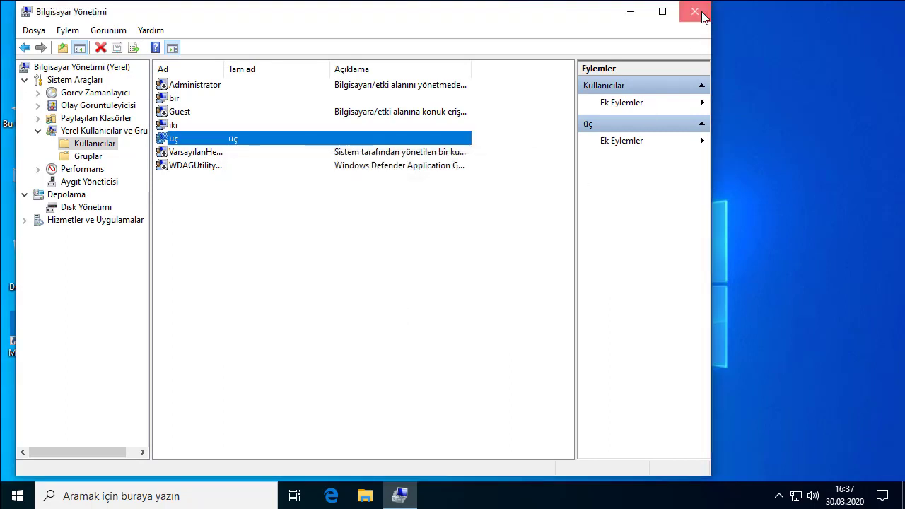
click(702, 13)
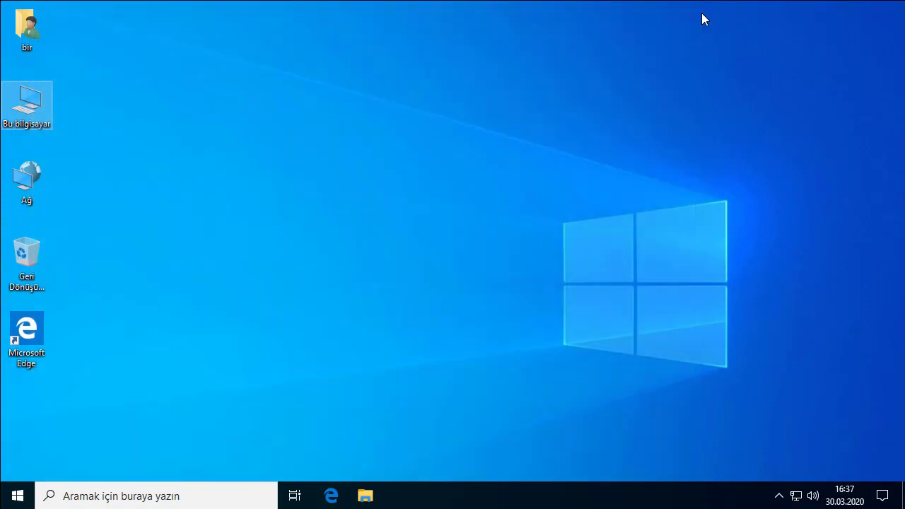
- Open C:\Kullanıcılar\üç from This PC, granting permanent access to the folder
double_click(39, 103)
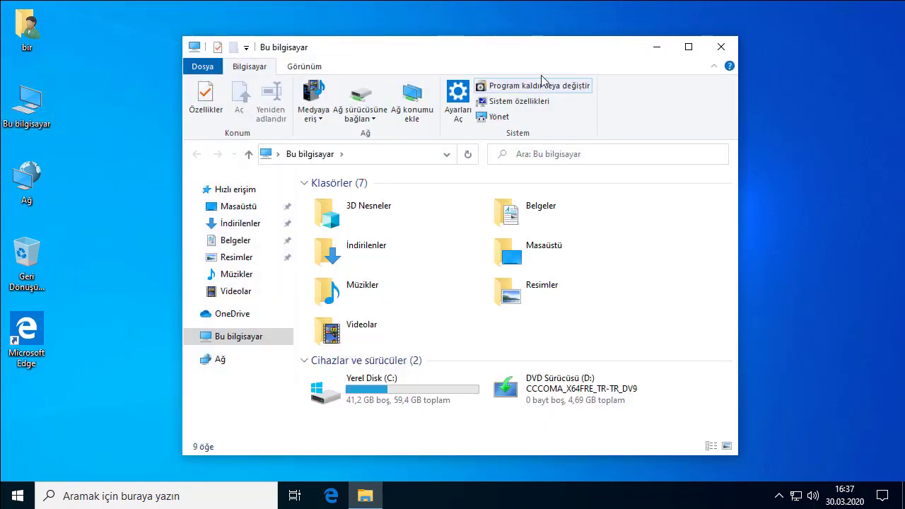
click(689, 48)
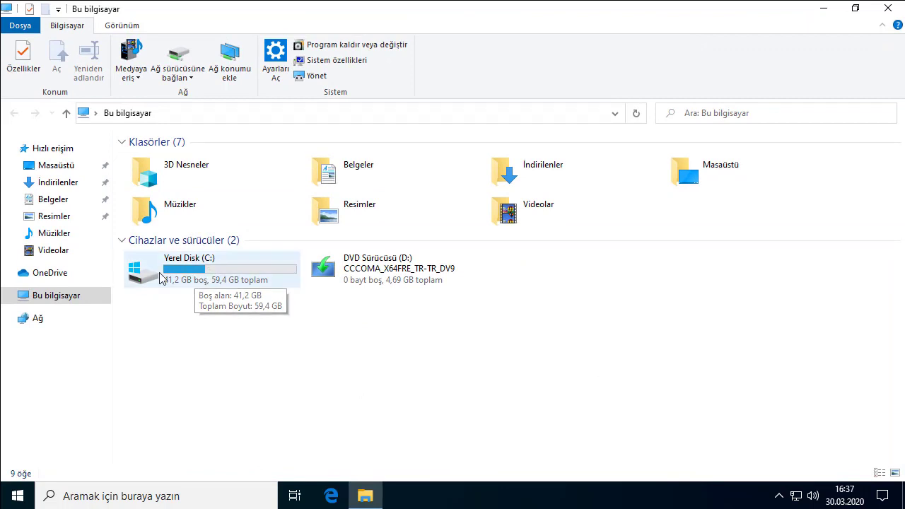
double_click(188, 266)
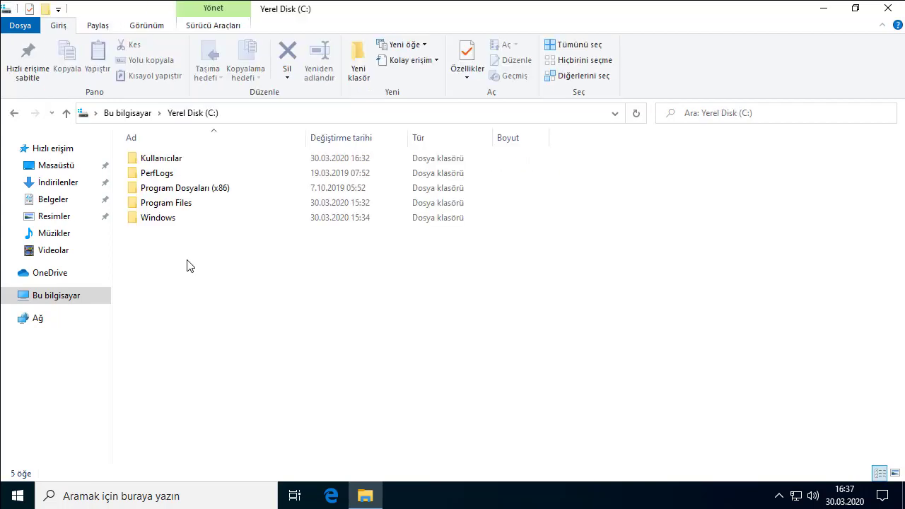
double_click(165, 157)
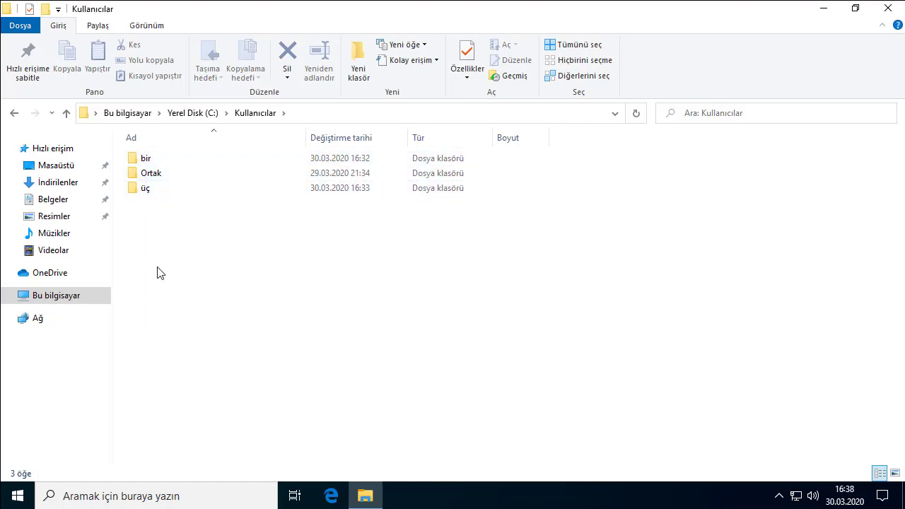
double_click(156, 191)
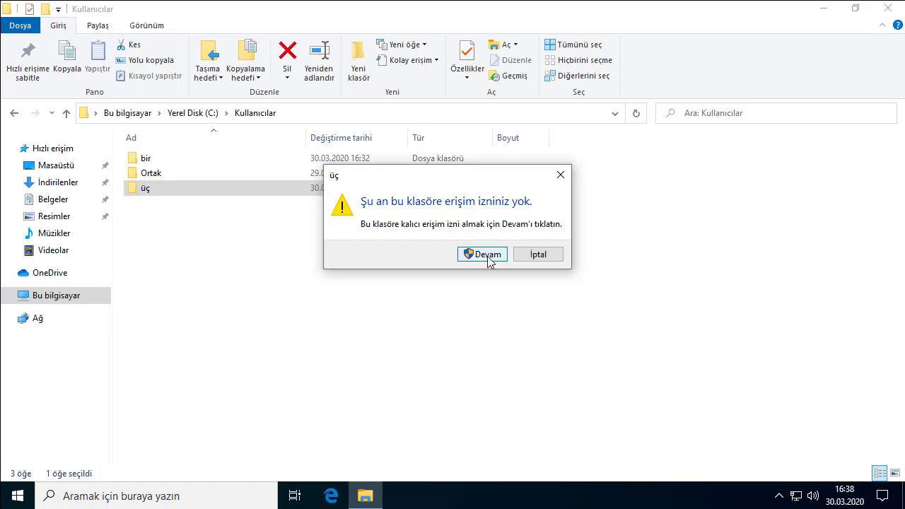
click(487, 254)
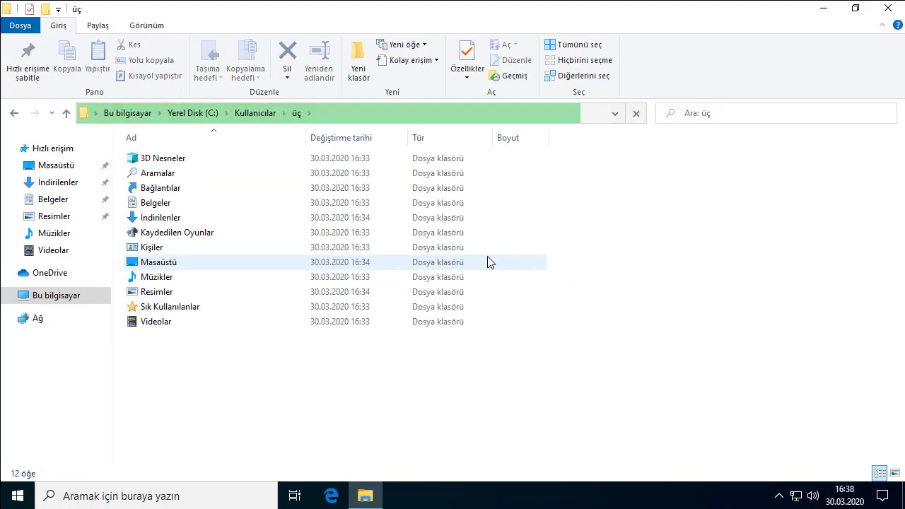
- Browse üç's Masaüstü (deneme) and İndirilenler (denemeeeee) folders, then close File Explorer
double_click(171, 261)
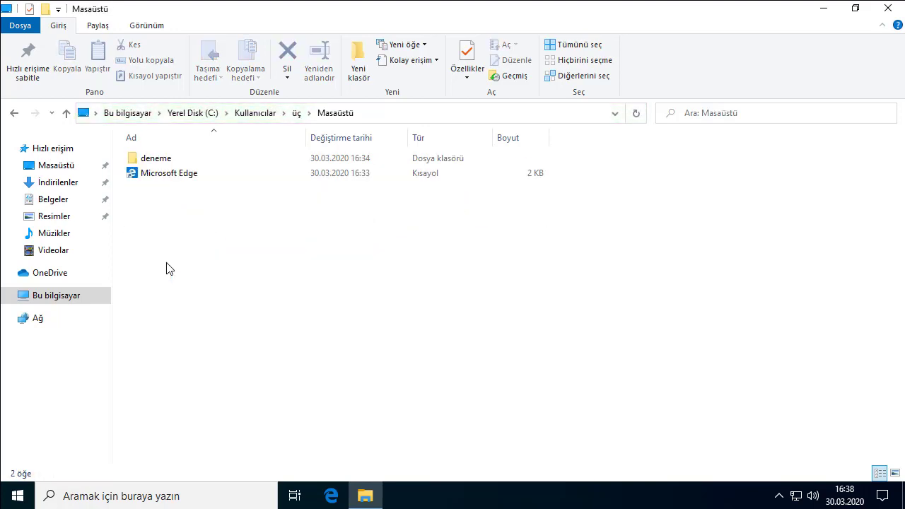
click(151, 158)
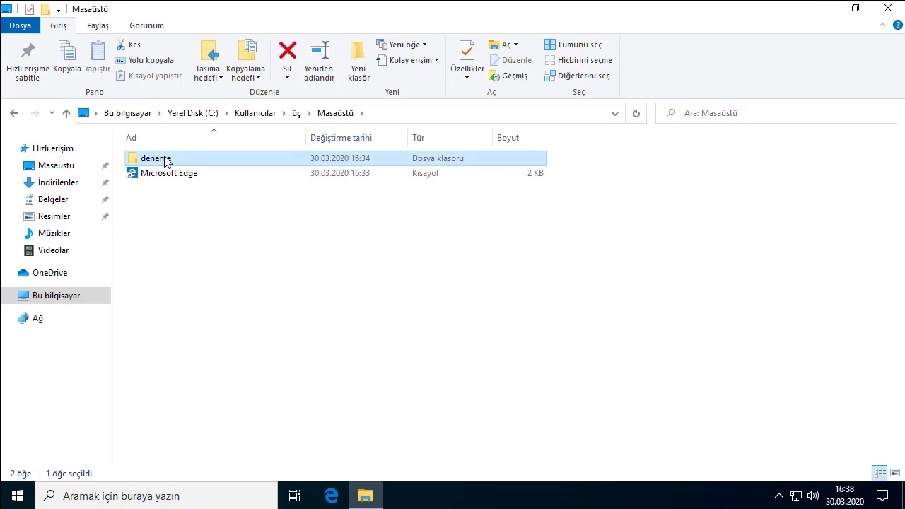
click(9, 115)
double_click(165, 218)
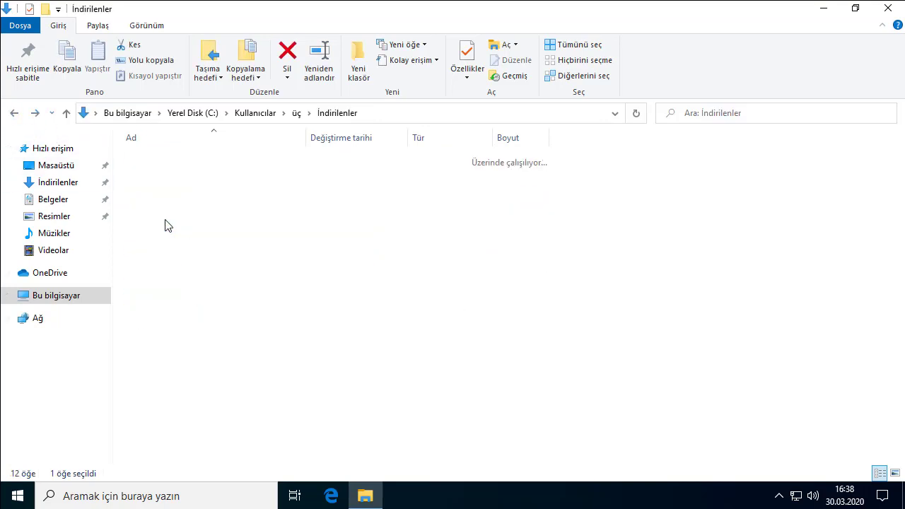
click(157, 162)
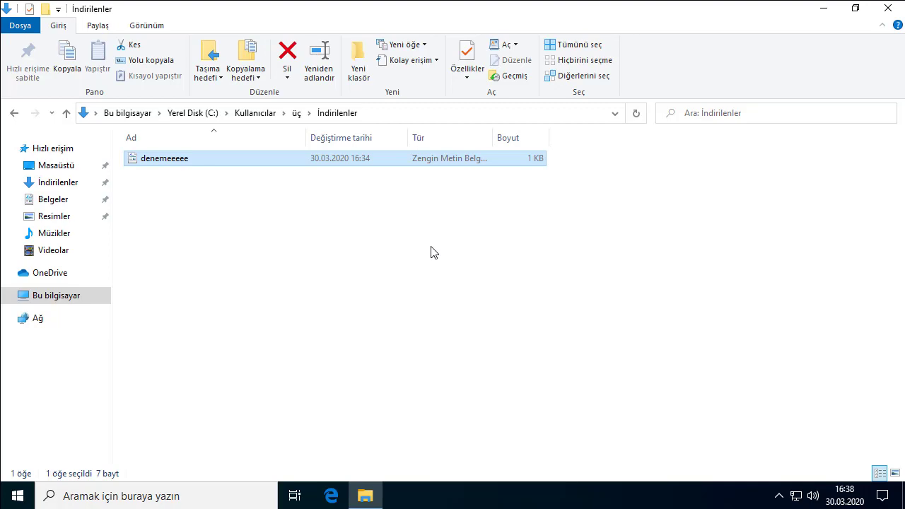
click(887, 8)
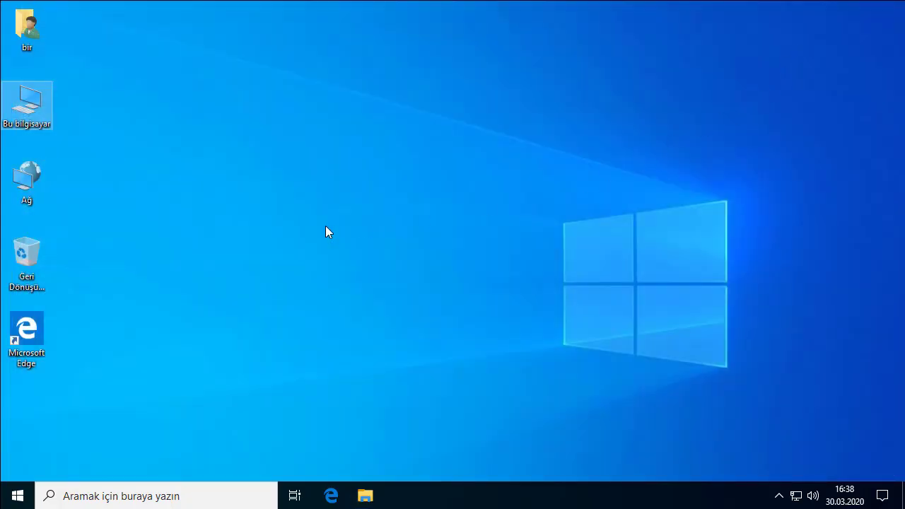